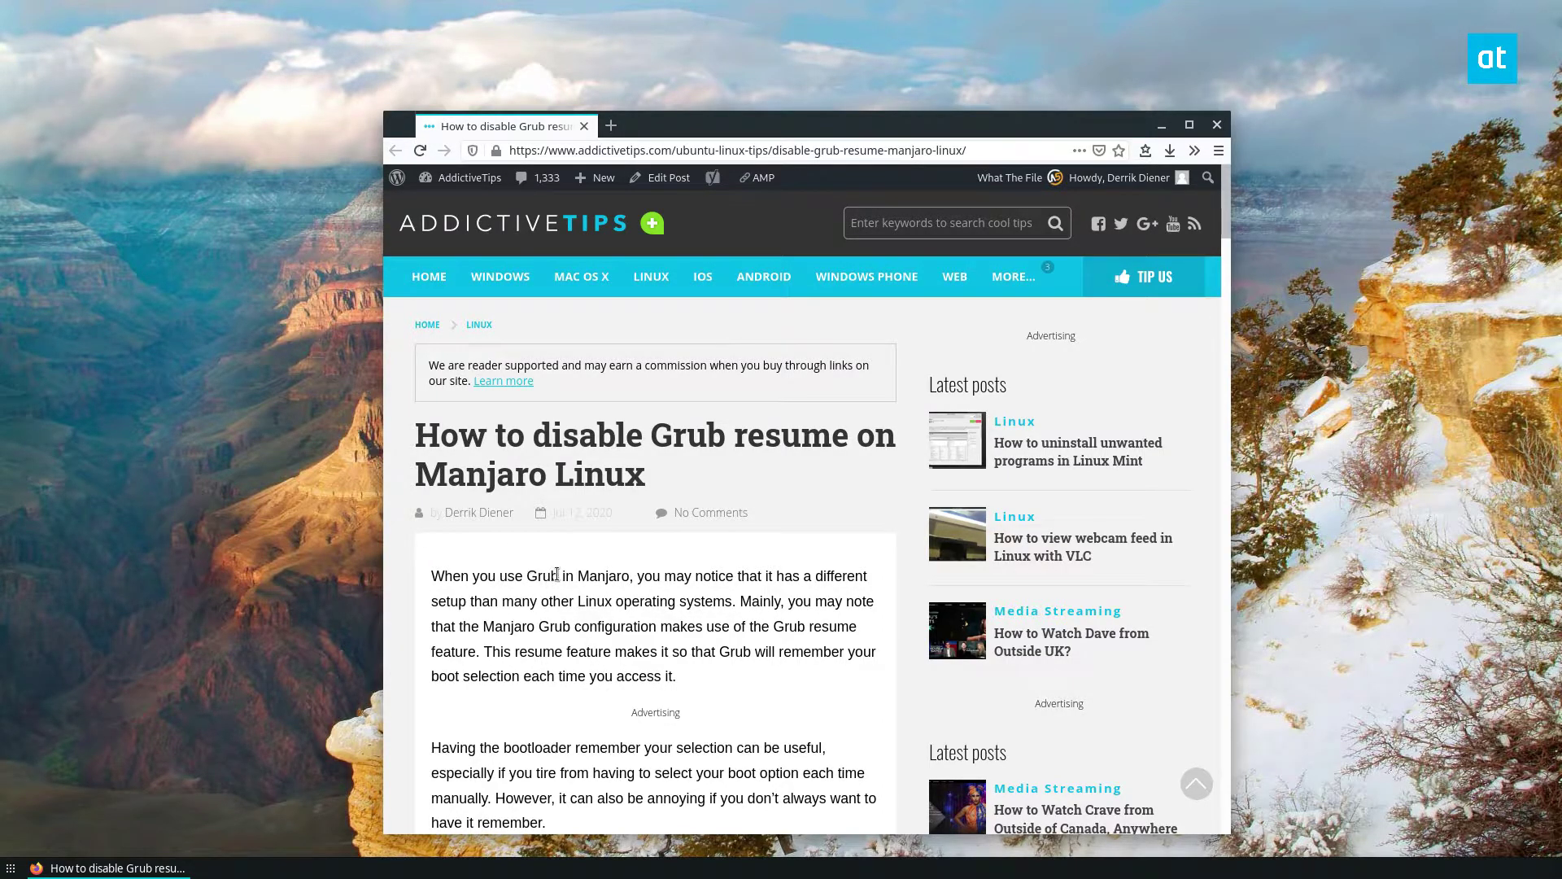
{"action": "scroll", "coordinate": [558, 581], "scroll_direction": "down", "scroll_amount": 2}
{"action": "scroll", "coordinate": [557, 581], "scroll_direction": "down", "scroll_amount": 1}
{"action": "scroll", "coordinate": [562, 579], "scroll_direction": "down", "scroll_amount": 1}
{"action": "scroll", "coordinate": [575, 575], "scroll_direction": "down", "scroll_amount": 3}
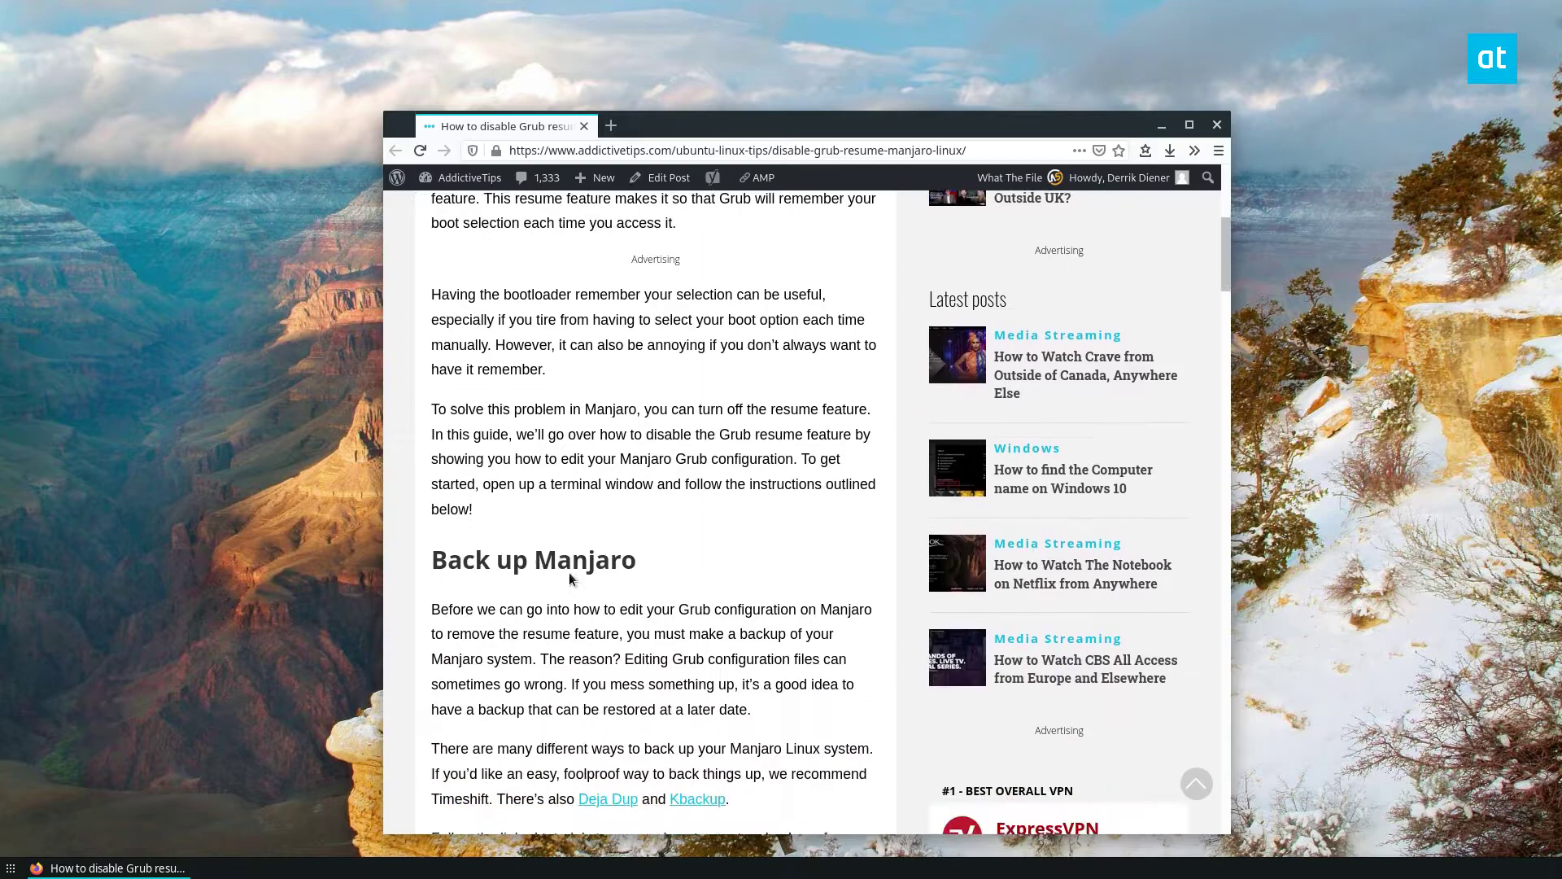
{"action": "scroll", "coordinate": [596, 567], "scroll_direction": "down", "scroll_amount": 2}
{"action": "scroll", "coordinate": [595, 567], "scroll_direction": "down", "scroll_amount": 2}
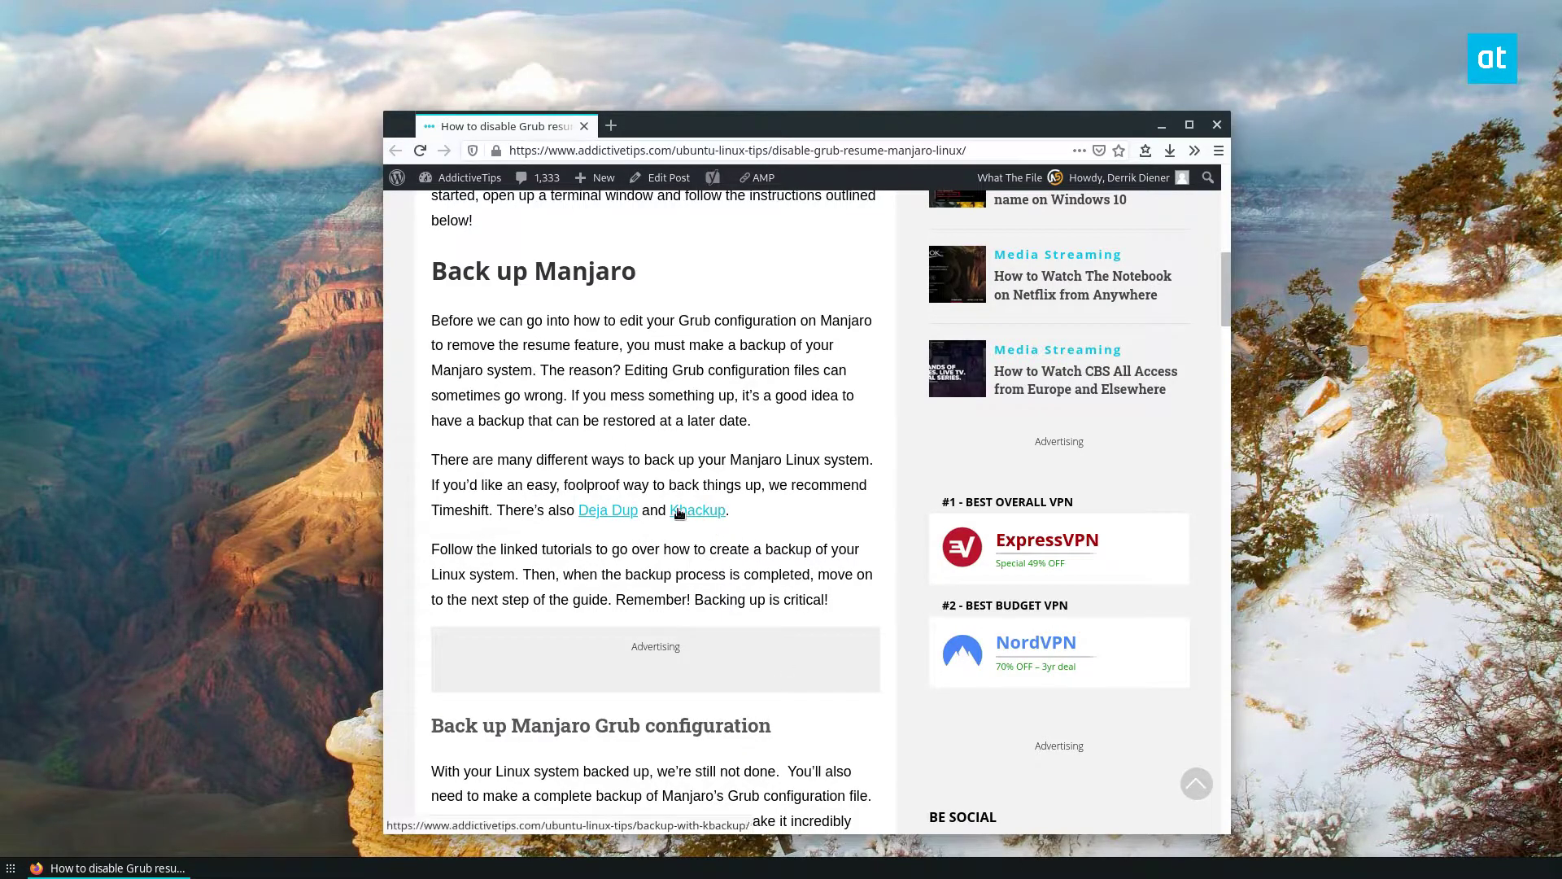
{"action": "scroll", "coordinate": [677, 512], "scroll_direction": "down", "scroll_amount": 5}
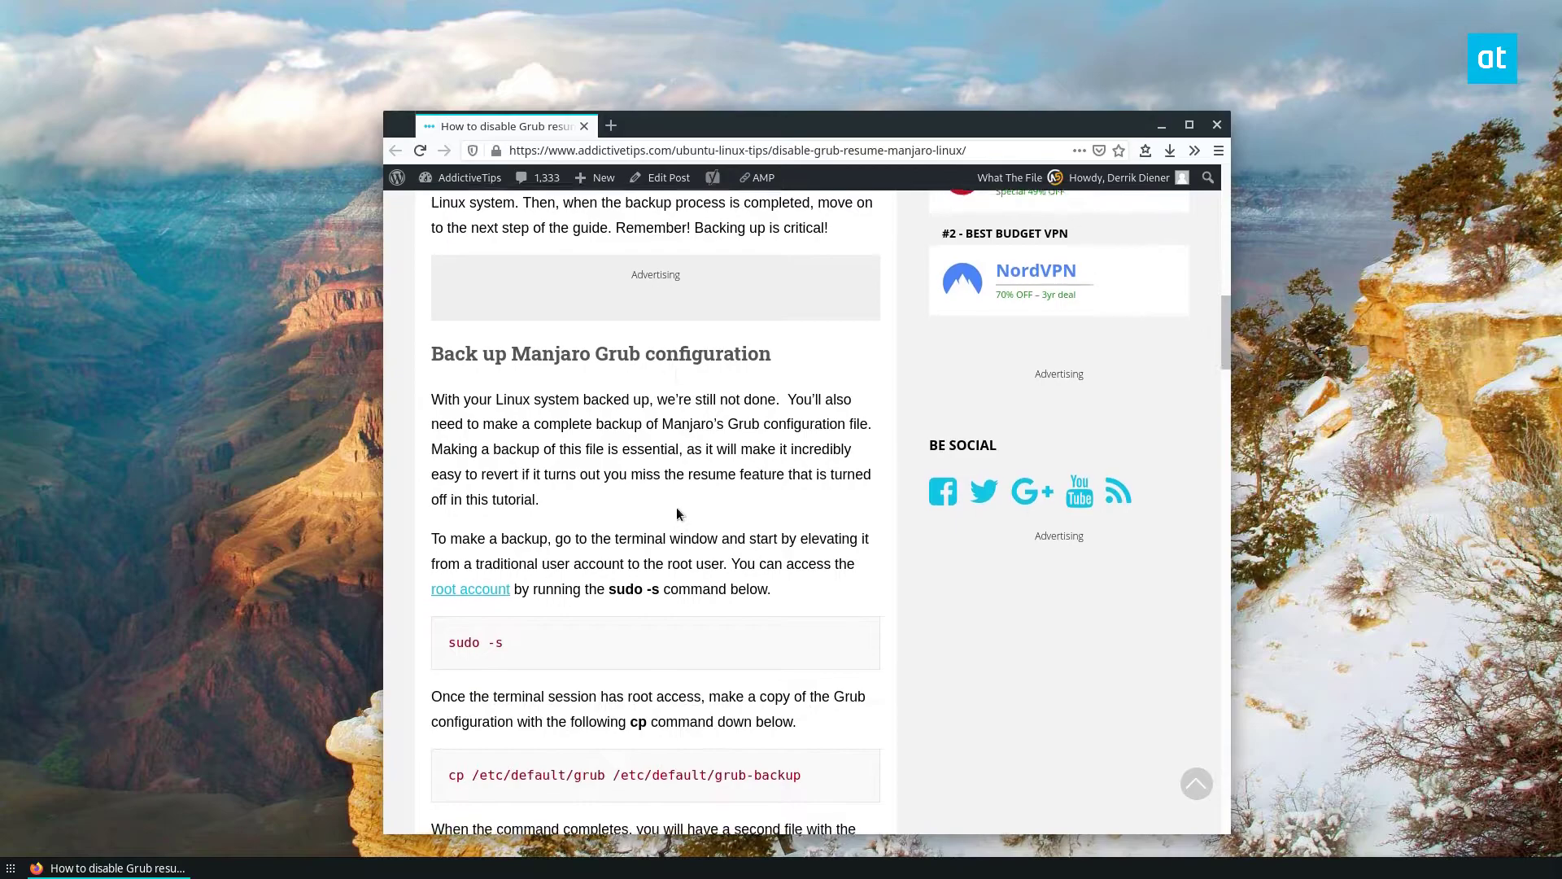
{"action": "scroll", "coordinate": [677, 513], "scroll_direction": "down", "scroll_amount": 1}
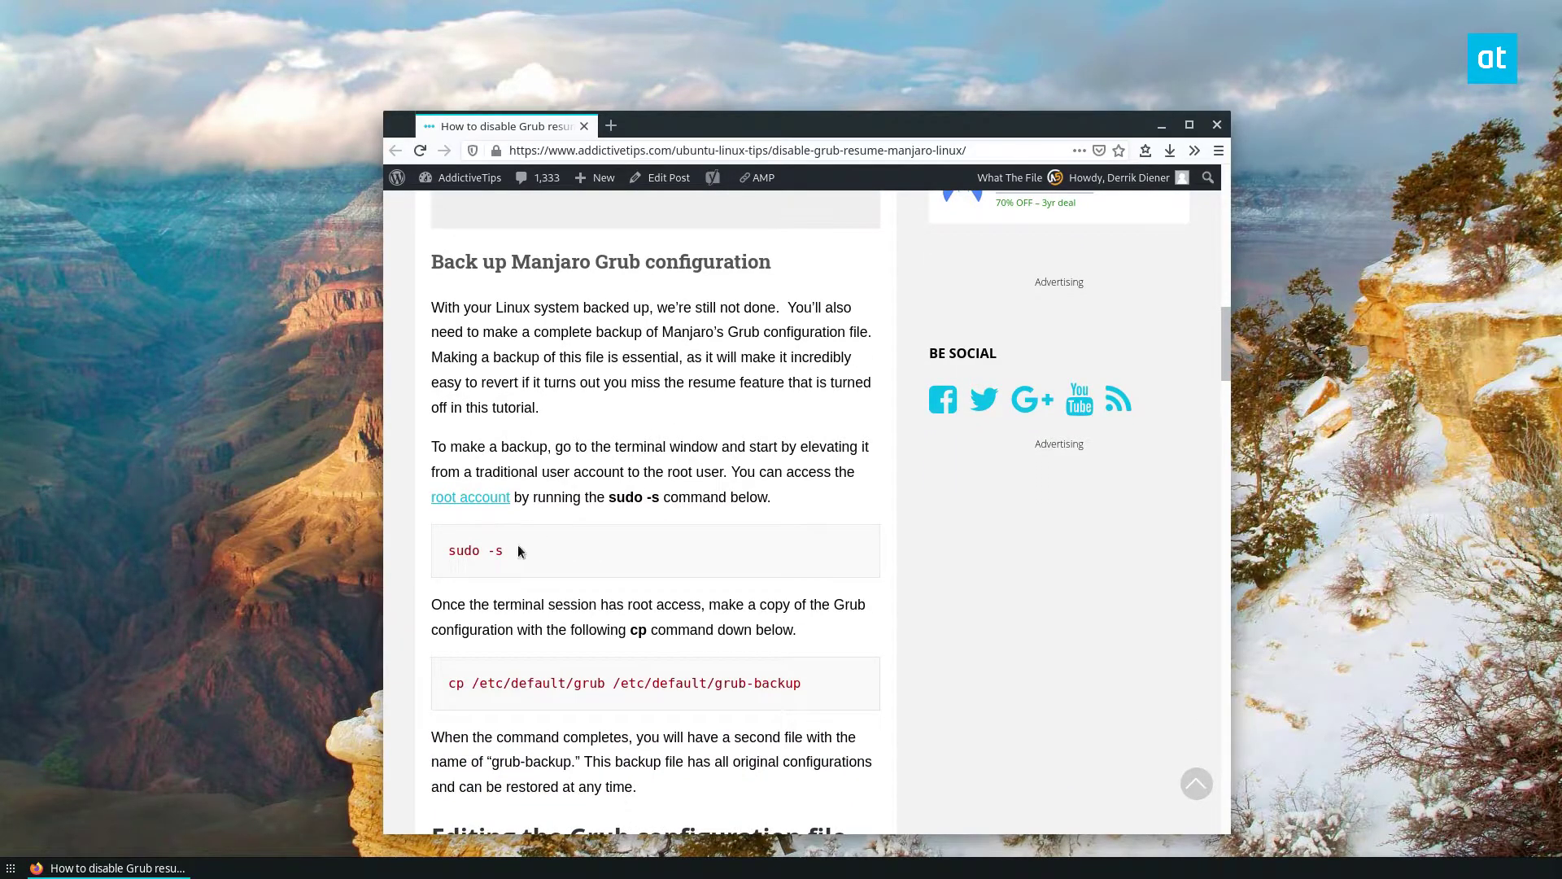
Bring up the desktop context menu to launch a terminal
{"action": "right_click", "coordinate": [115, 432]}
Open a terminal in the Desktop folder and become root with sudo -s
{"action": "left_click", "coordinate": [176, 608]}
{"action": "left_click_drag", "start_coordinate": [470, 276], "coordinate": [730, 107]}
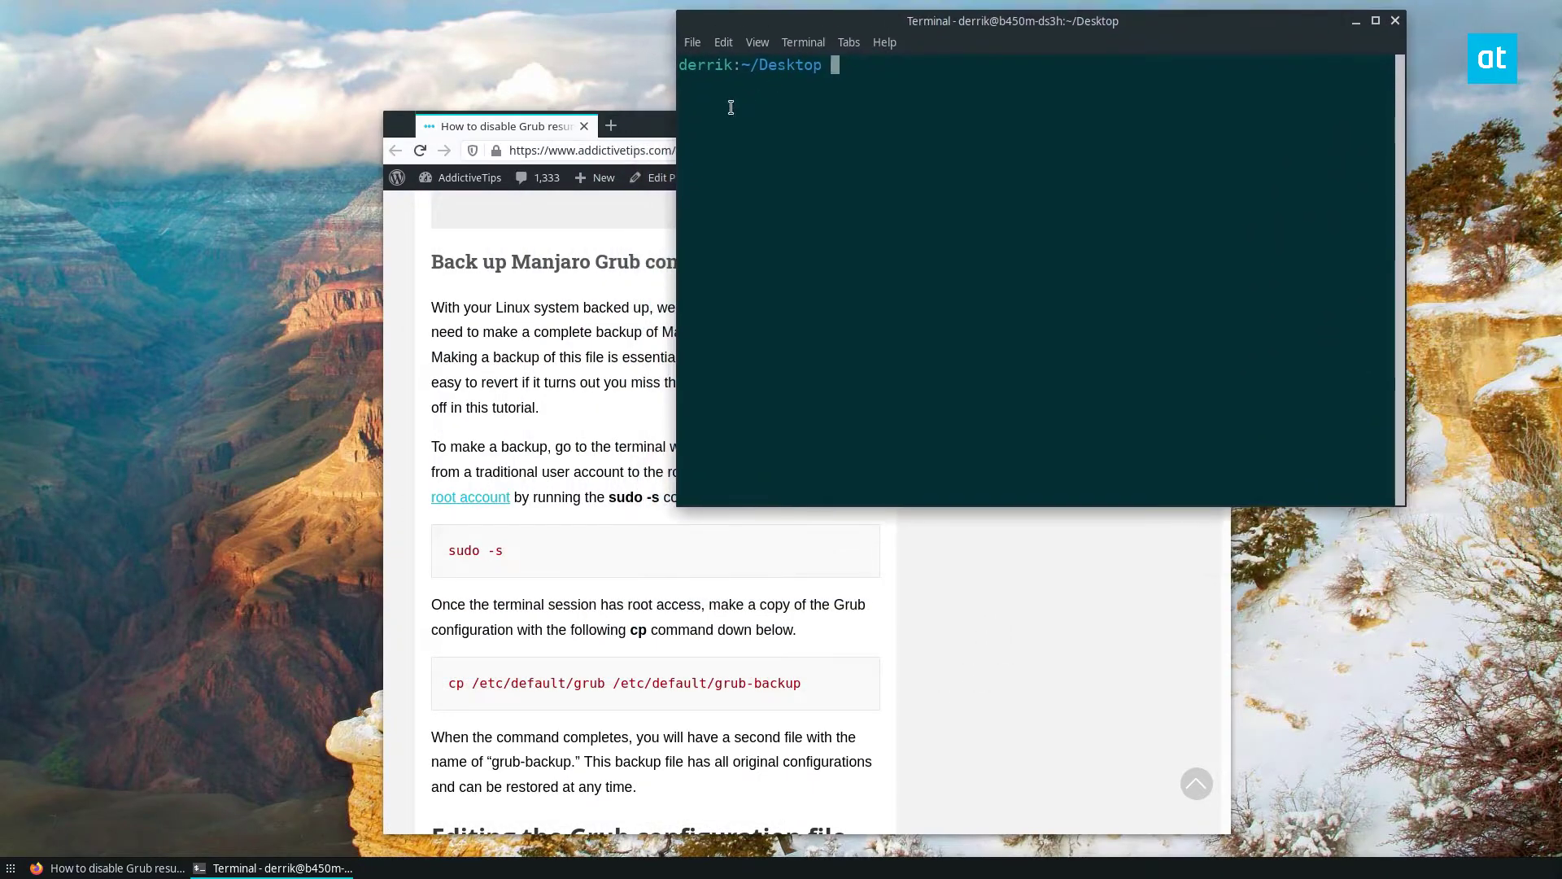
{"action": "left_click_drag", "start_coordinate": [641, 126], "coordinate": [457, 107]}
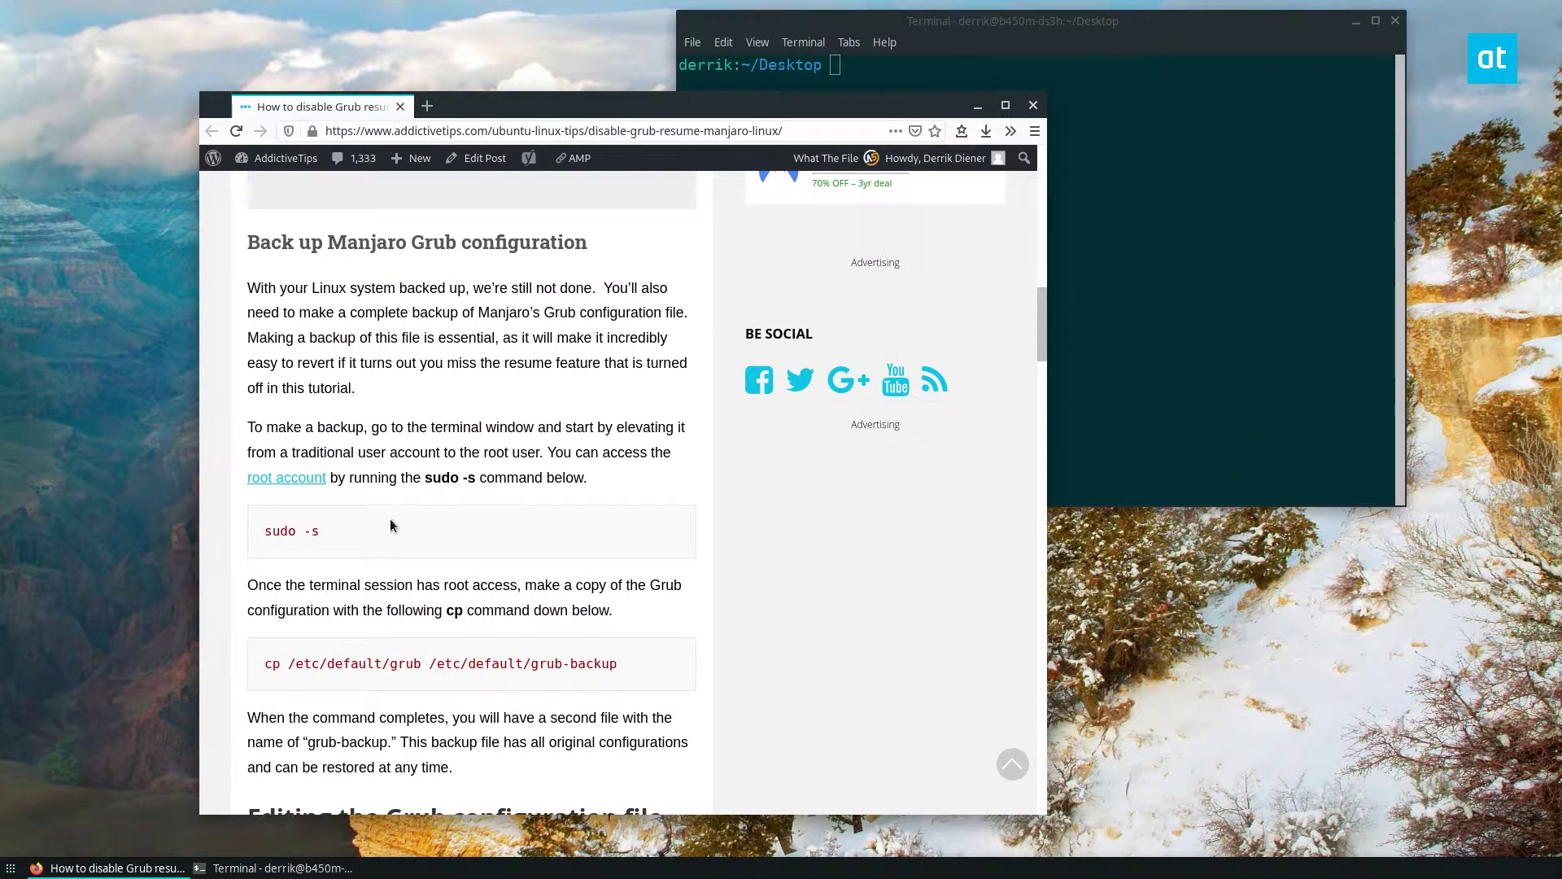
{"action": "left_click_drag", "start_coordinate": [390, 525], "coordinate": [259, 531]}
{"action": "left_click", "coordinate": [1111, 245]}
{"action": "type", "text": "sudo -s"}
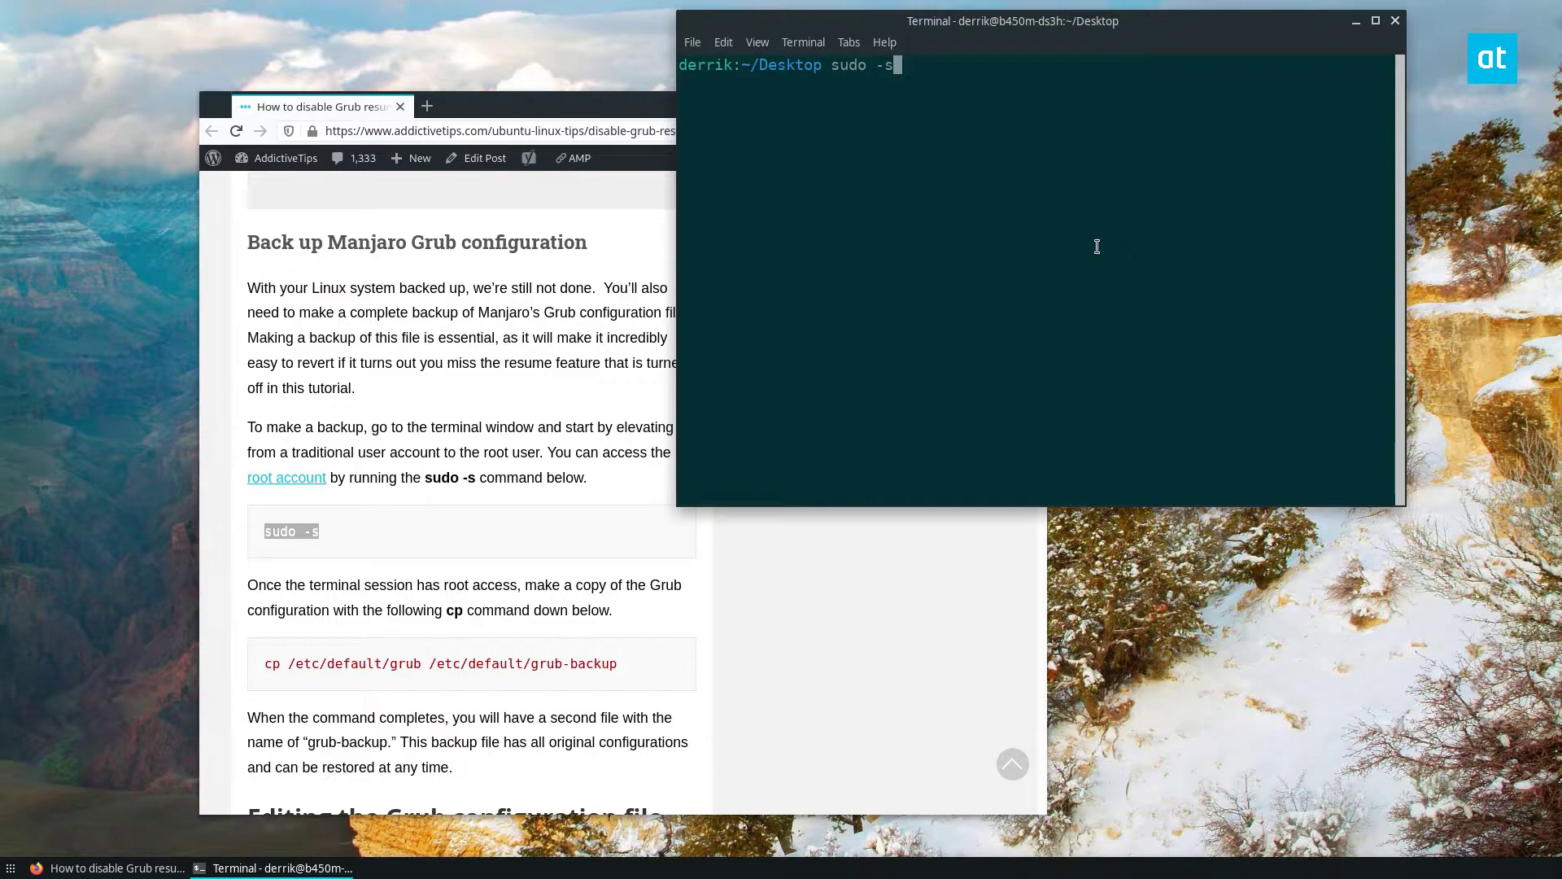
{"action": "key", "text": "Return"}
{"action": "type", "text": "*********"}
{"action": "key", "text": "Return"}
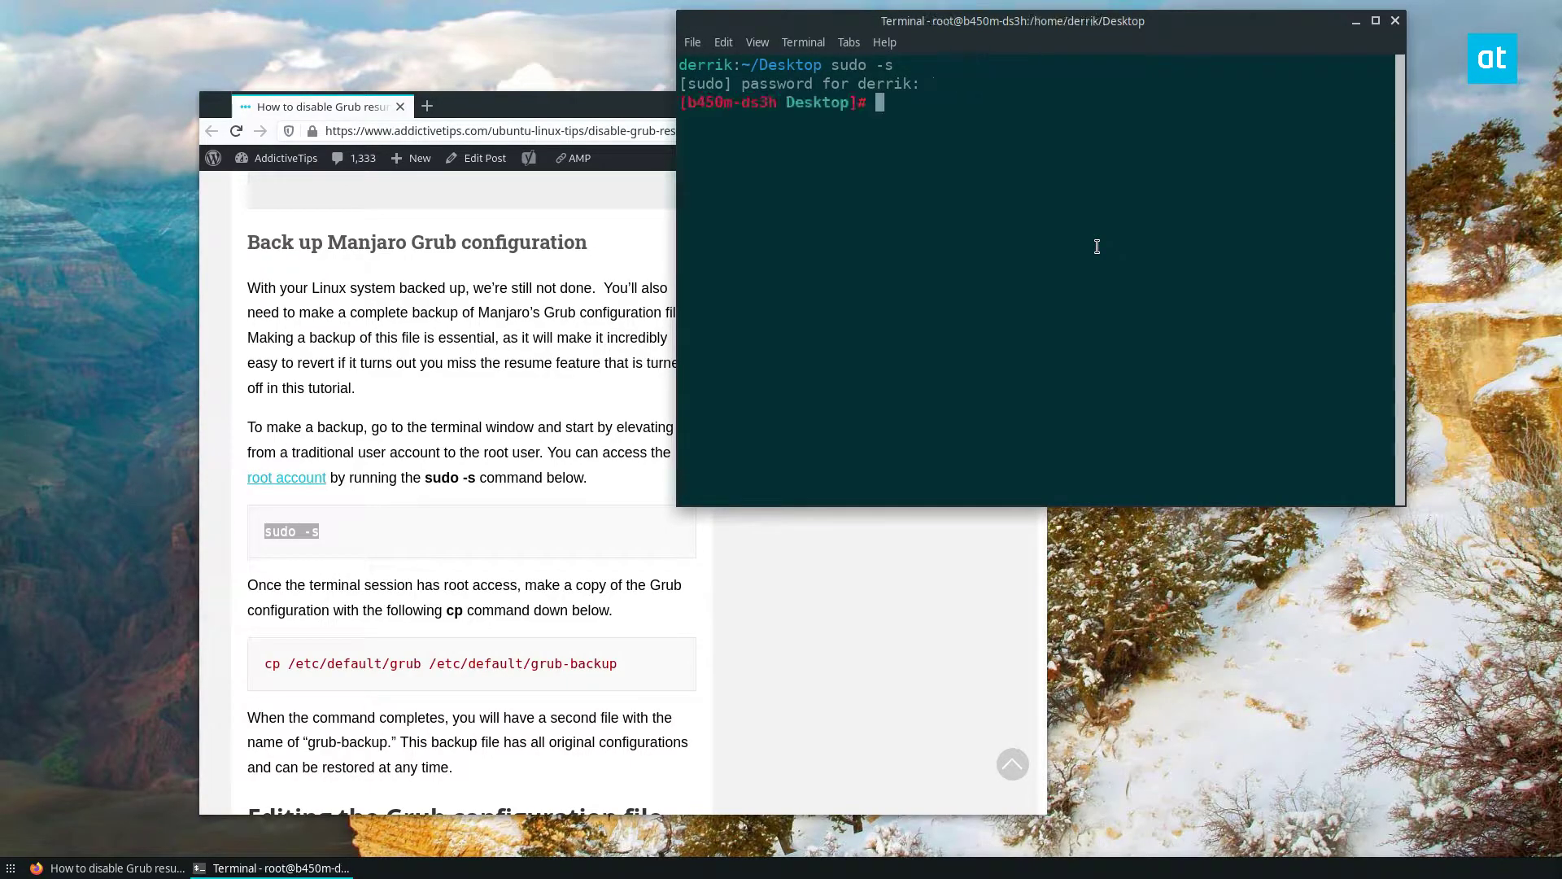
Back up the Grub config as grub-backup using the article's cp command
{"action": "left_click_drag", "start_coordinate": [619, 665], "coordinate": [343, 646]}
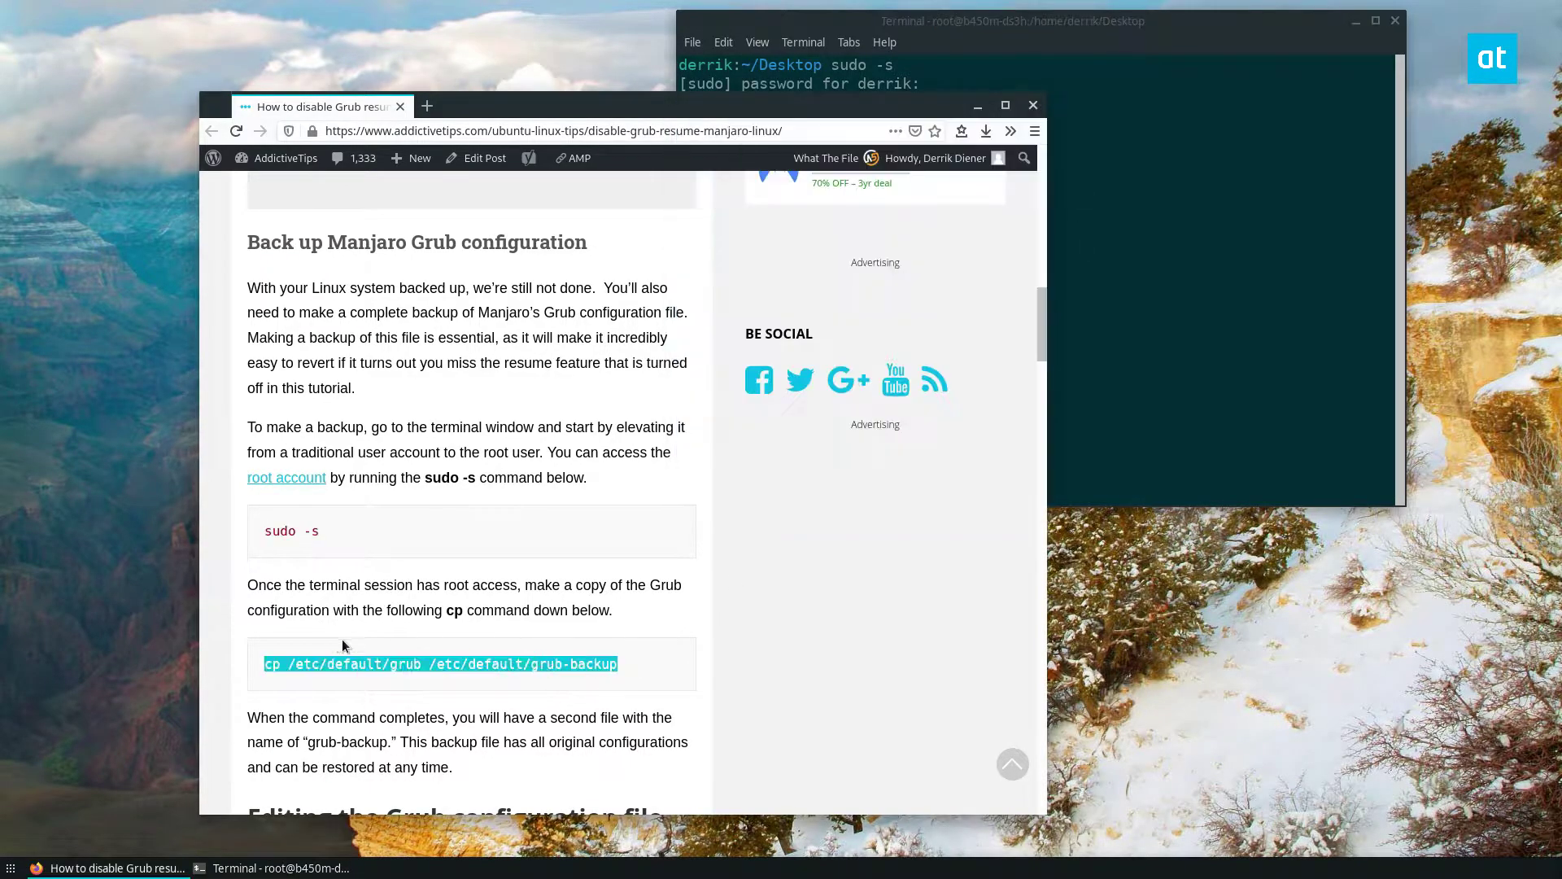
{"action": "left_click", "coordinate": [1090, 258]}
{"action": "type", "text": "cp /etc/default/grub /etc/default/grub-backup"}
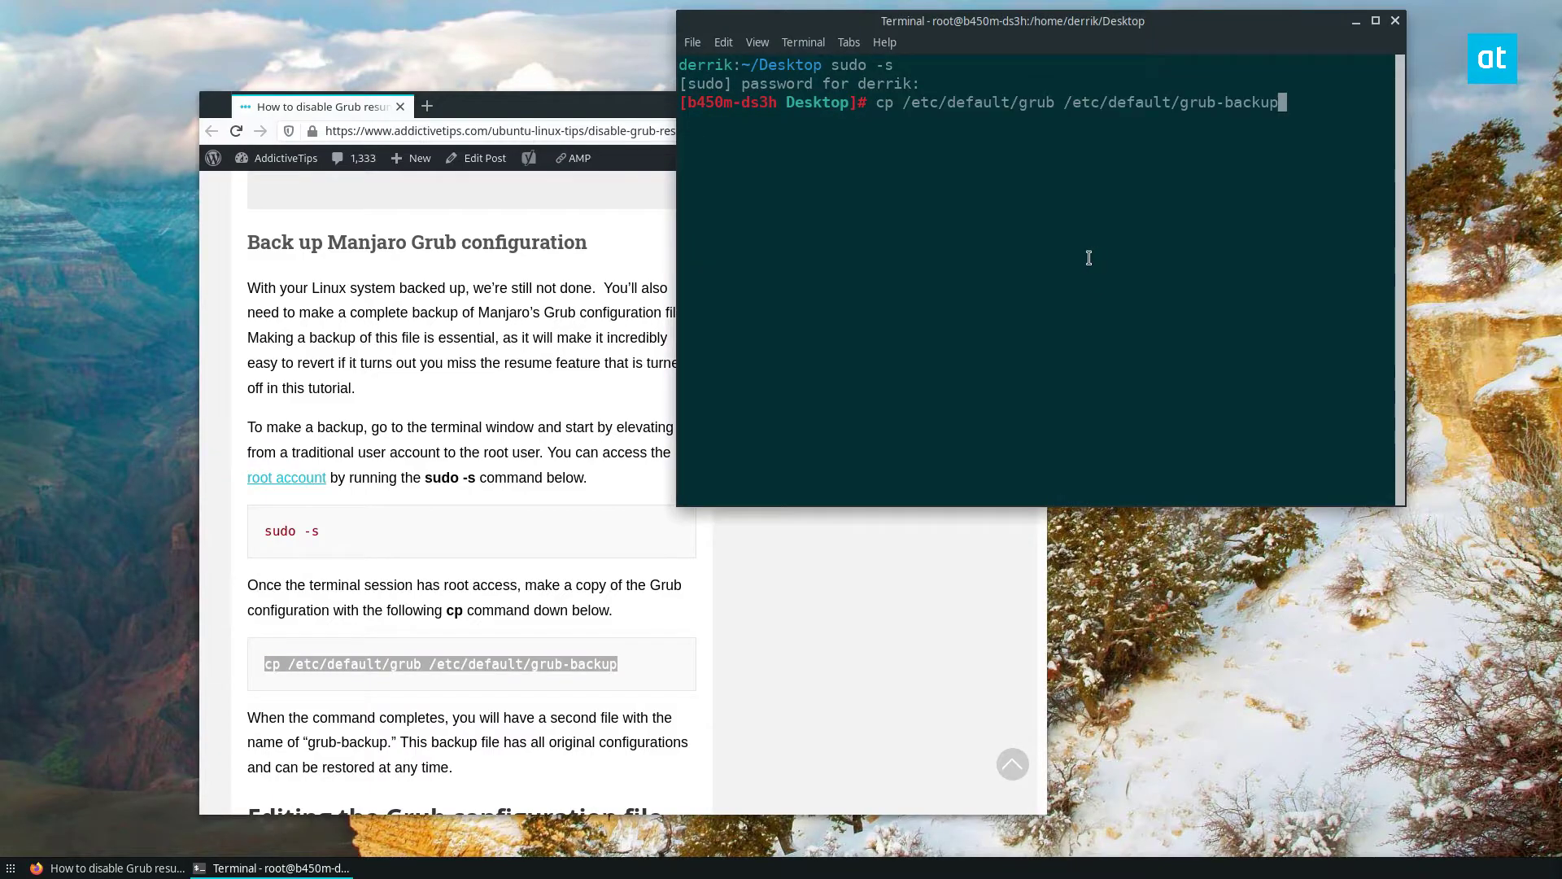
{"action": "key", "text": "Return"}
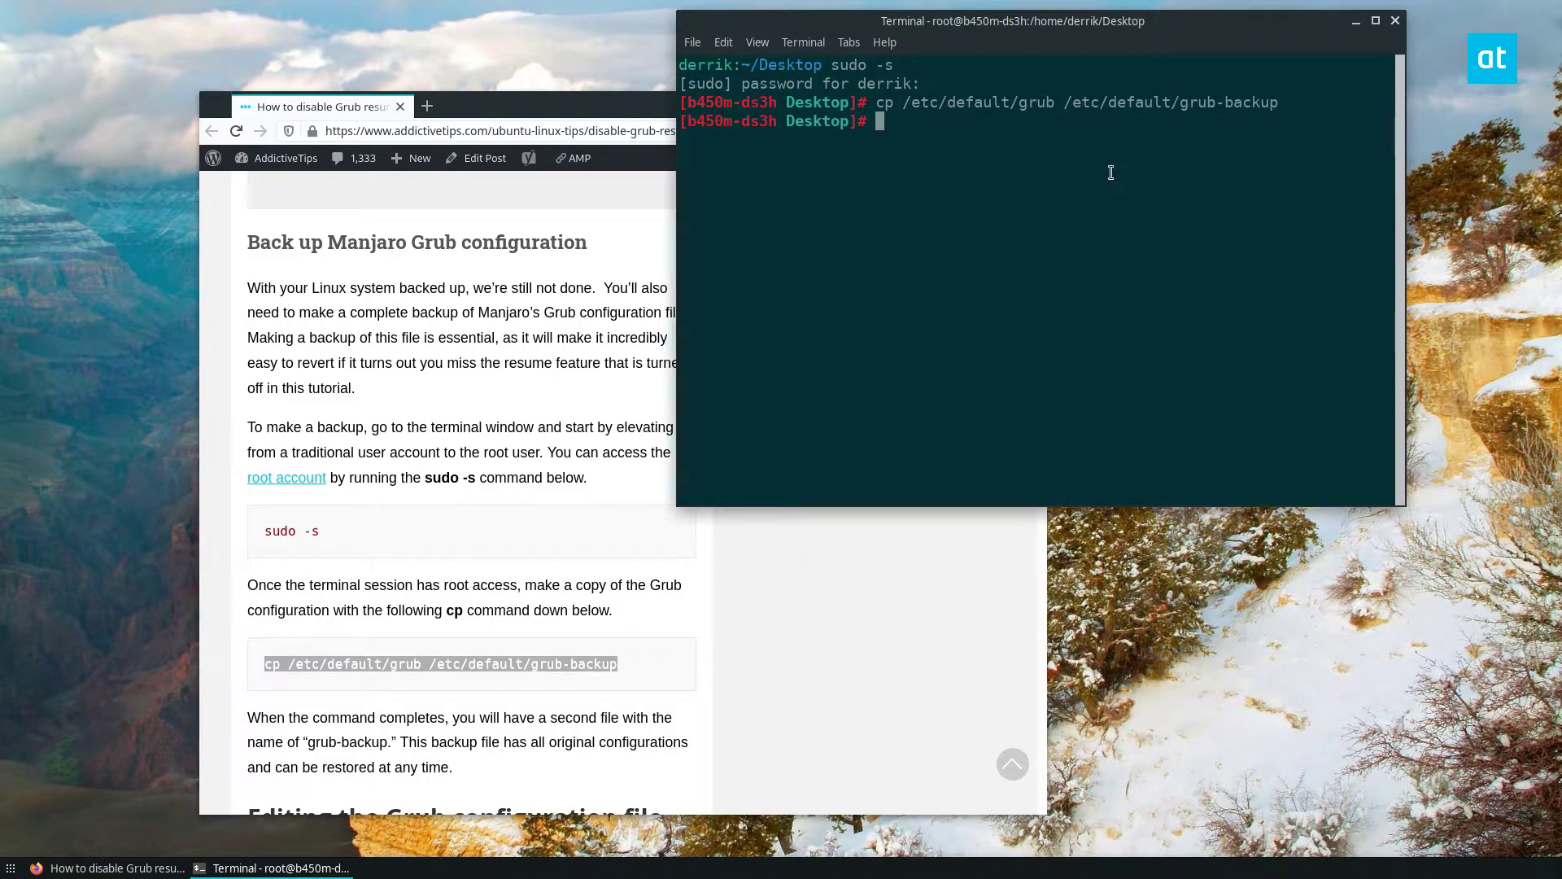
{"action": "type", "text": "cd /etc/de"}
{"action": "type", "text": "f"}
Change into /etc/default and list its files
{"action": "key", "text": "Tab"}
{"action": "key", "text": "Return"}
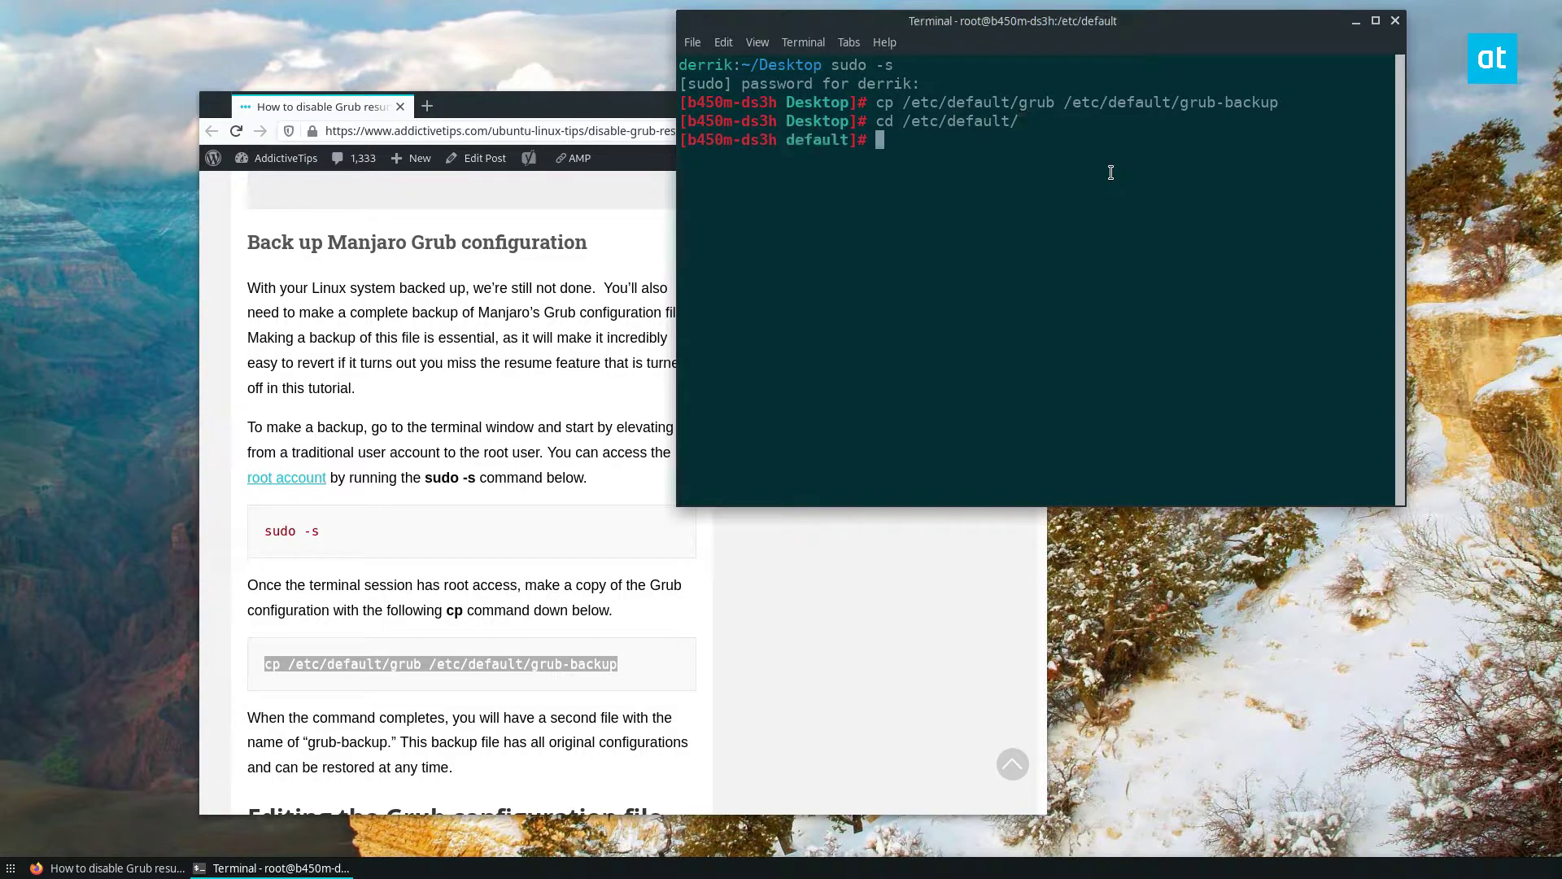
{"action": "type", "text": "cd grub"}
{"action": "key", "text": "Return"}
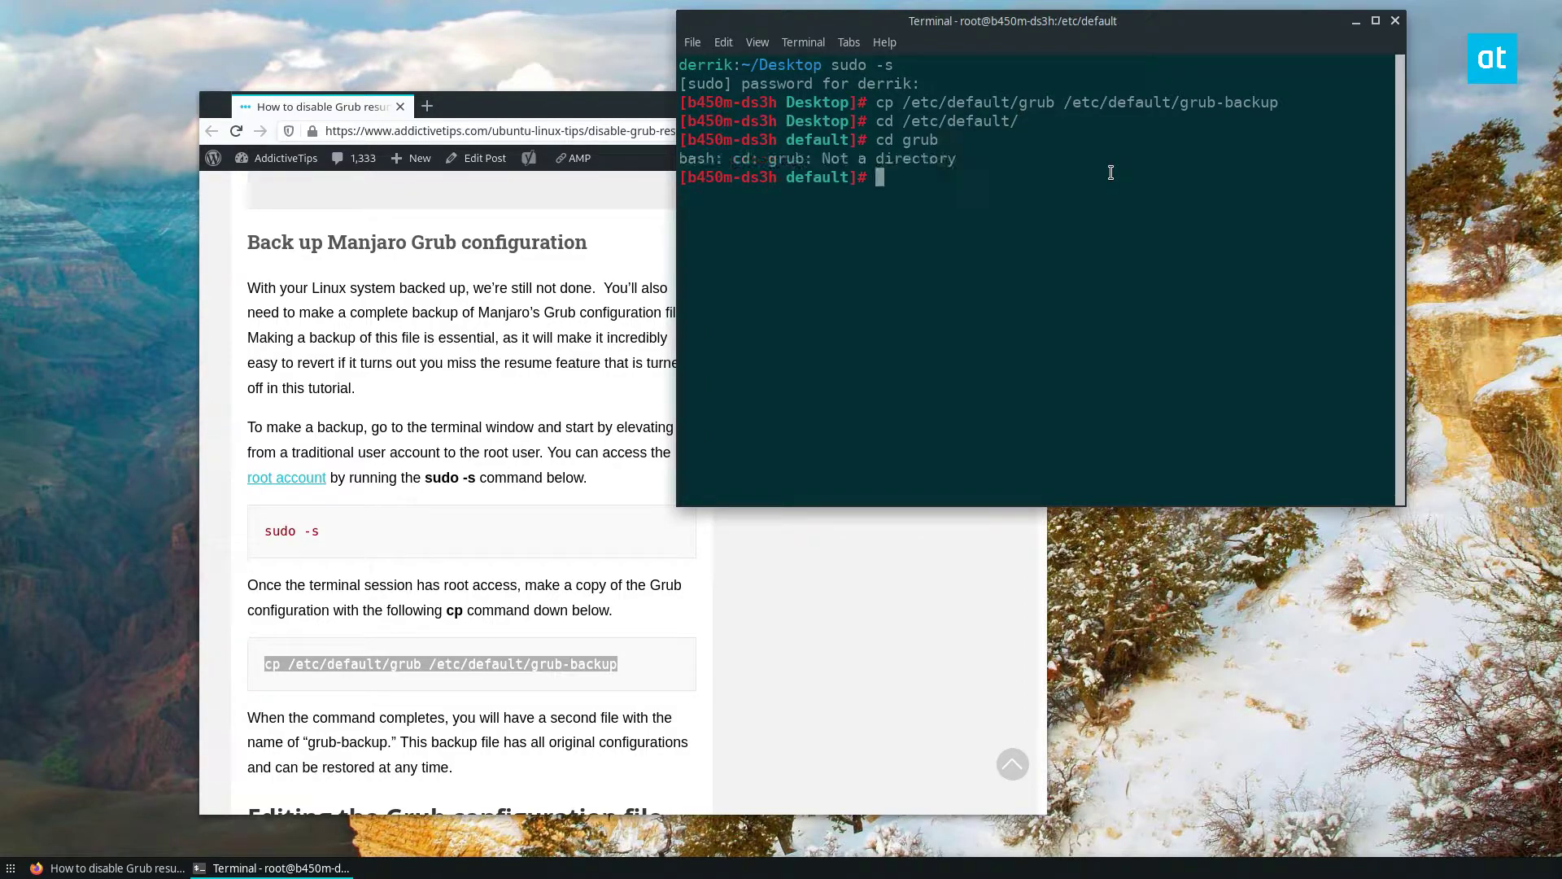
{"action": "type", "text": ";"}
{"action": "key", "text": "BackSpace"}
{"action": "type", "text": "ls"}
{"action": "key", "text": "Return"}
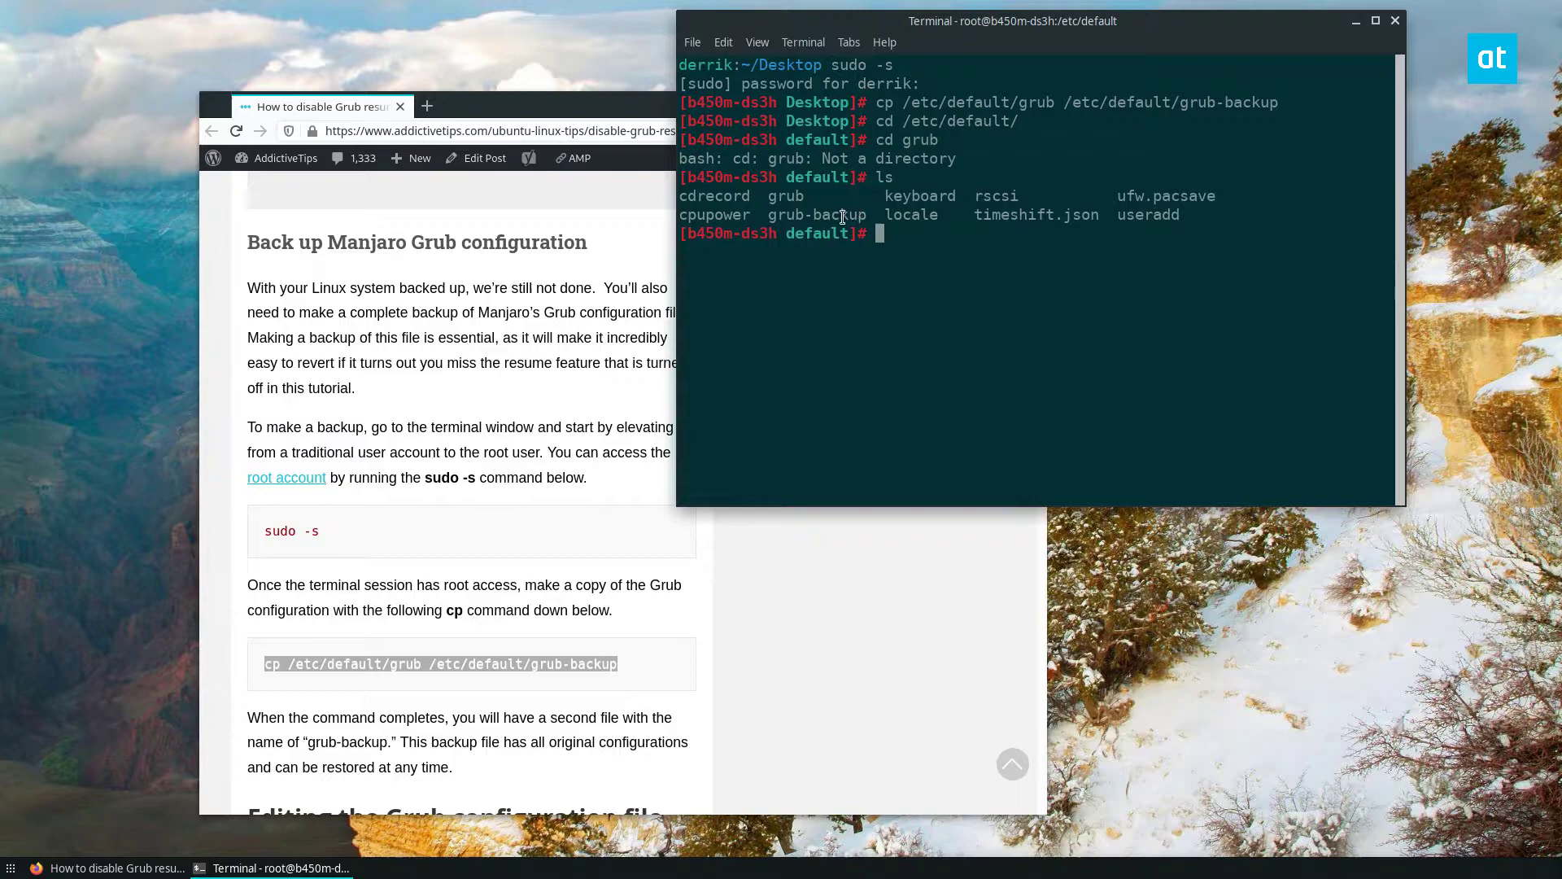
{"action": "left_click", "coordinate": [525, 587]}
{"action": "scroll", "coordinate": [520, 597], "scroll_direction": "down", "scroll_amount": 5}
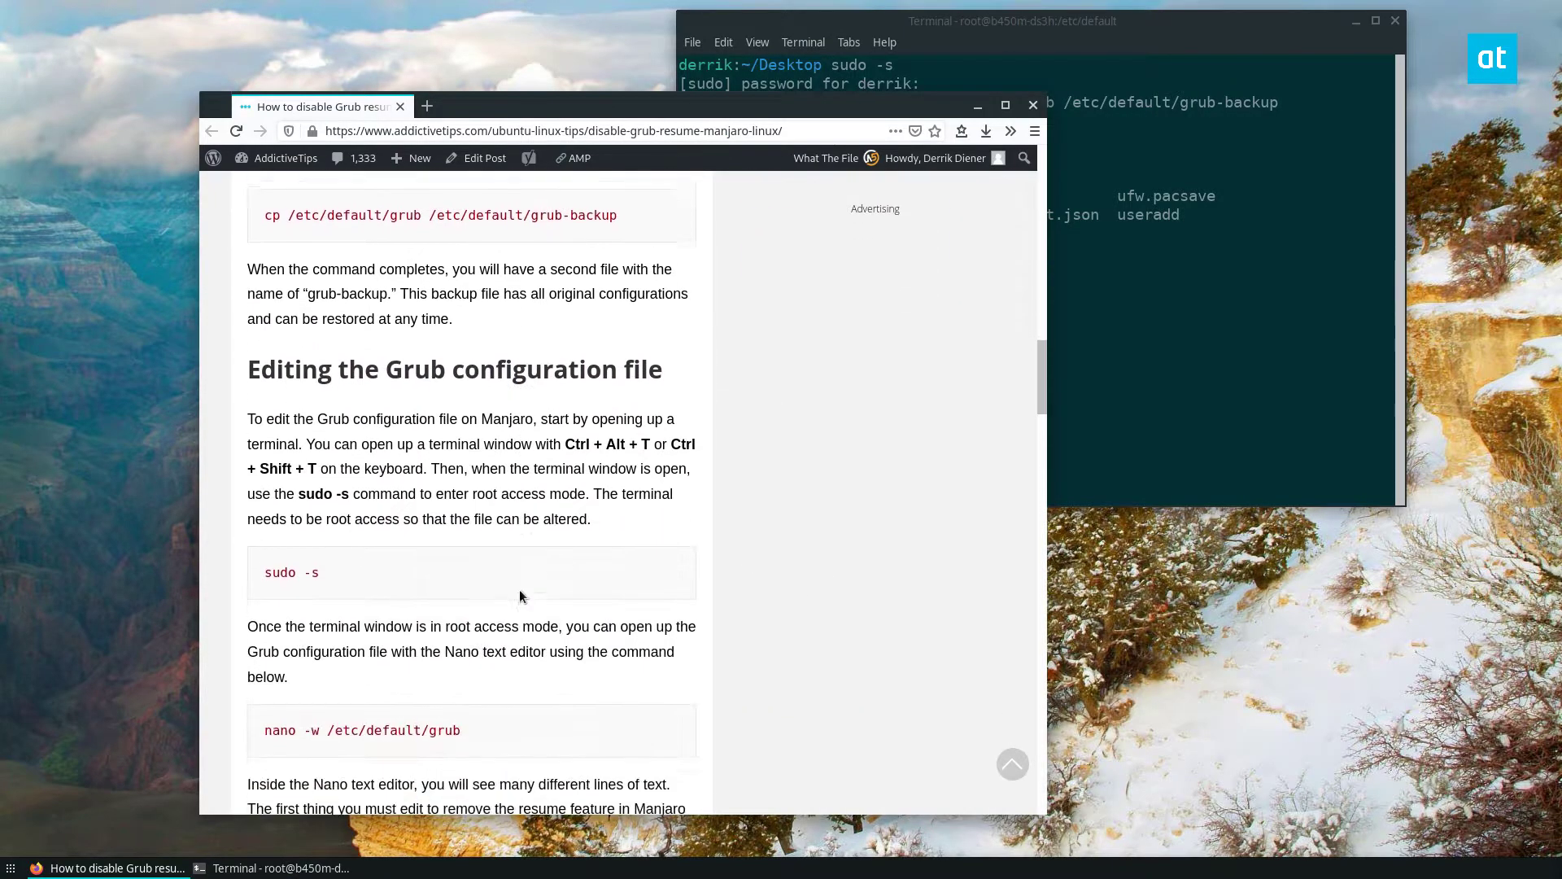
{"action": "scroll", "coordinate": [521, 597], "scroll_direction": "down", "scroll_amount": 1}
Open /etc/default/grub in nano with the article's nano -w command
{"action": "triple_click", "coordinate": [265, 622]}
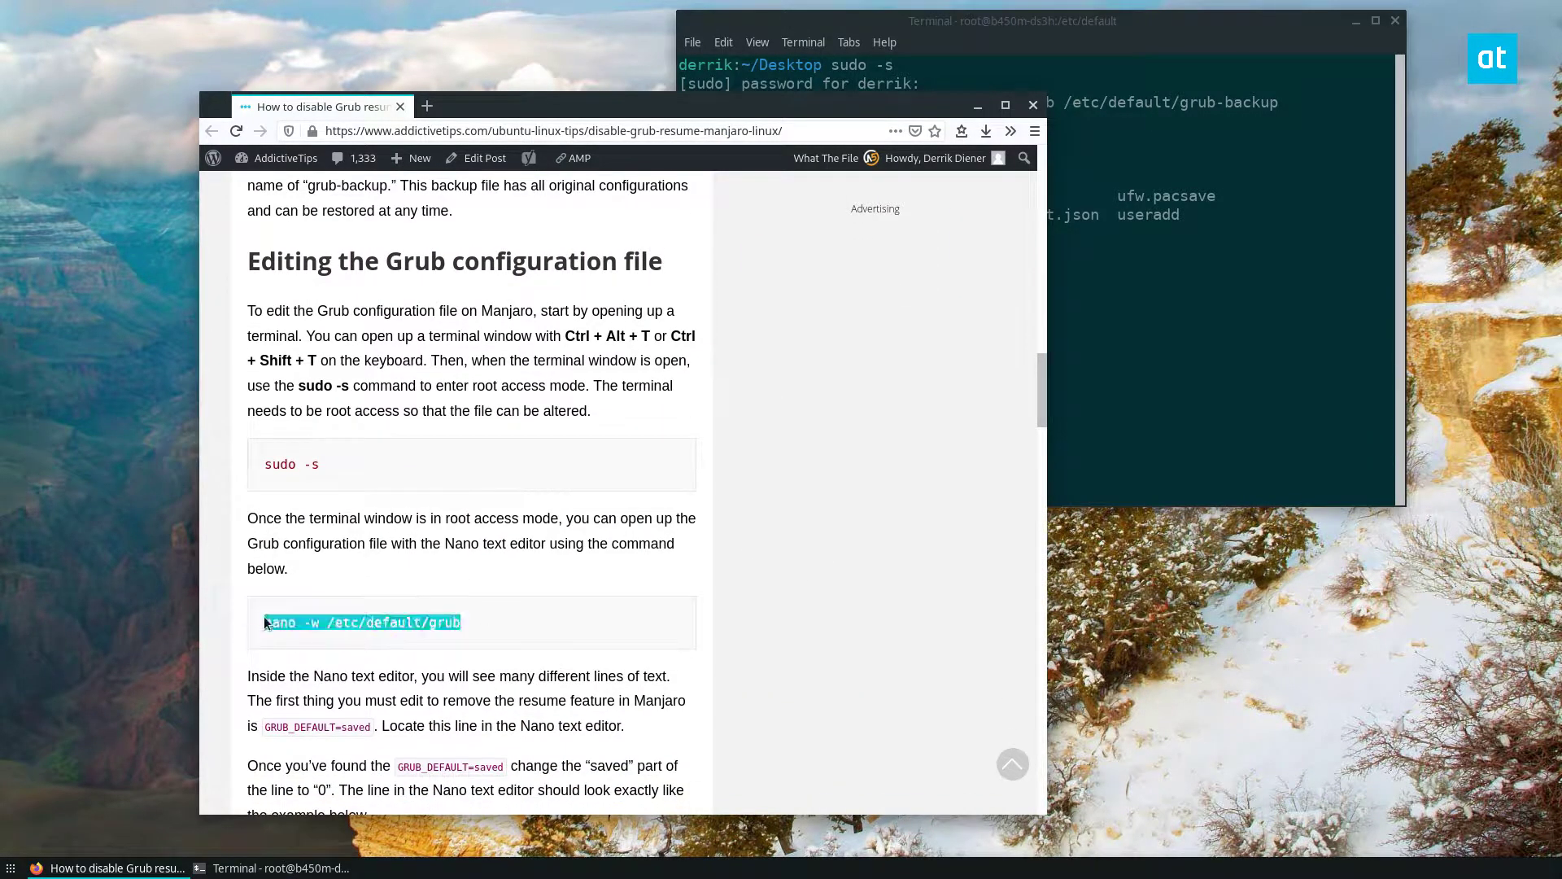
{"action": "left_click", "coordinate": [1141, 329]}
{"action": "middle_click", "coordinate": [1142, 331]}
{"action": "key", "text": "Return"}
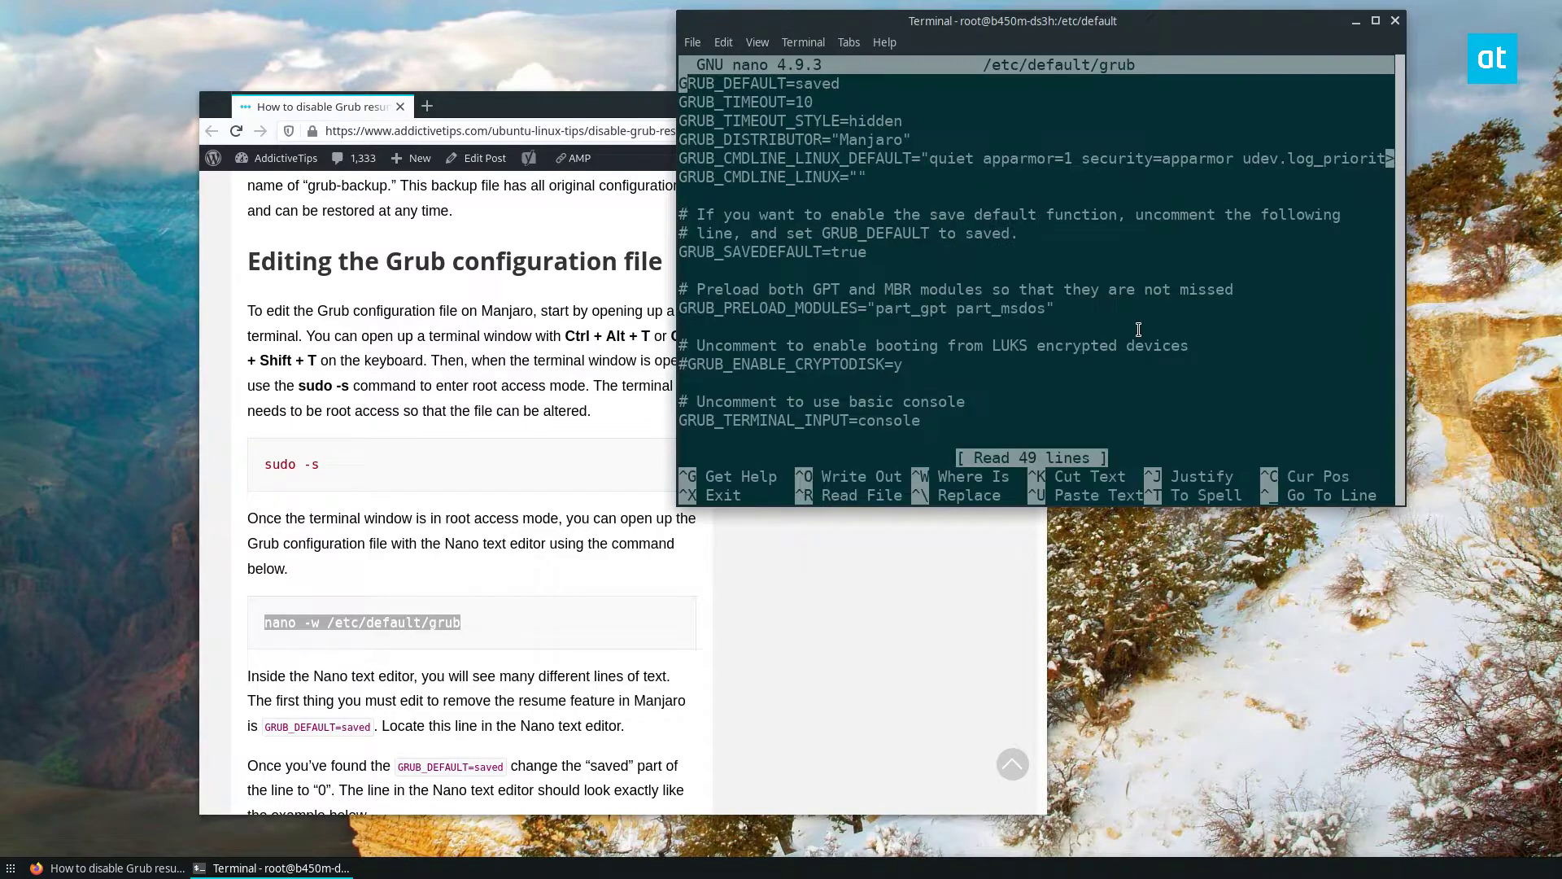
{"action": "left_click", "coordinate": [415, 506]}
{"action": "scroll", "coordinate": [415, 506], "scroll_direction": "down", "scroll_amount": 5}
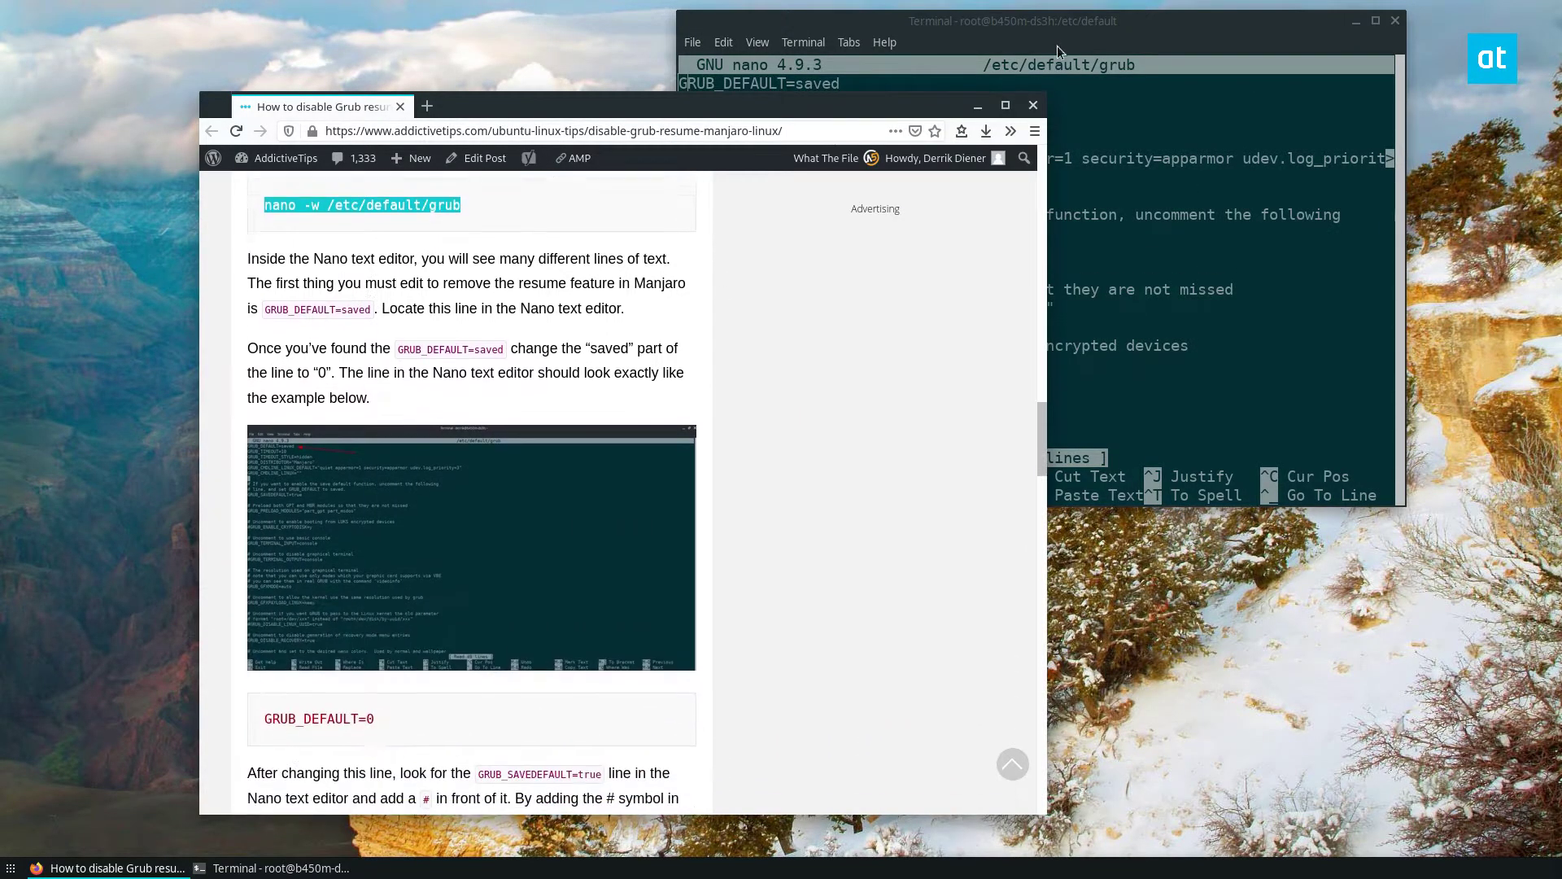
{"action": "left_click_drag", "start_coordinate": [1063, 27], "coordinate": [1148, 17]}
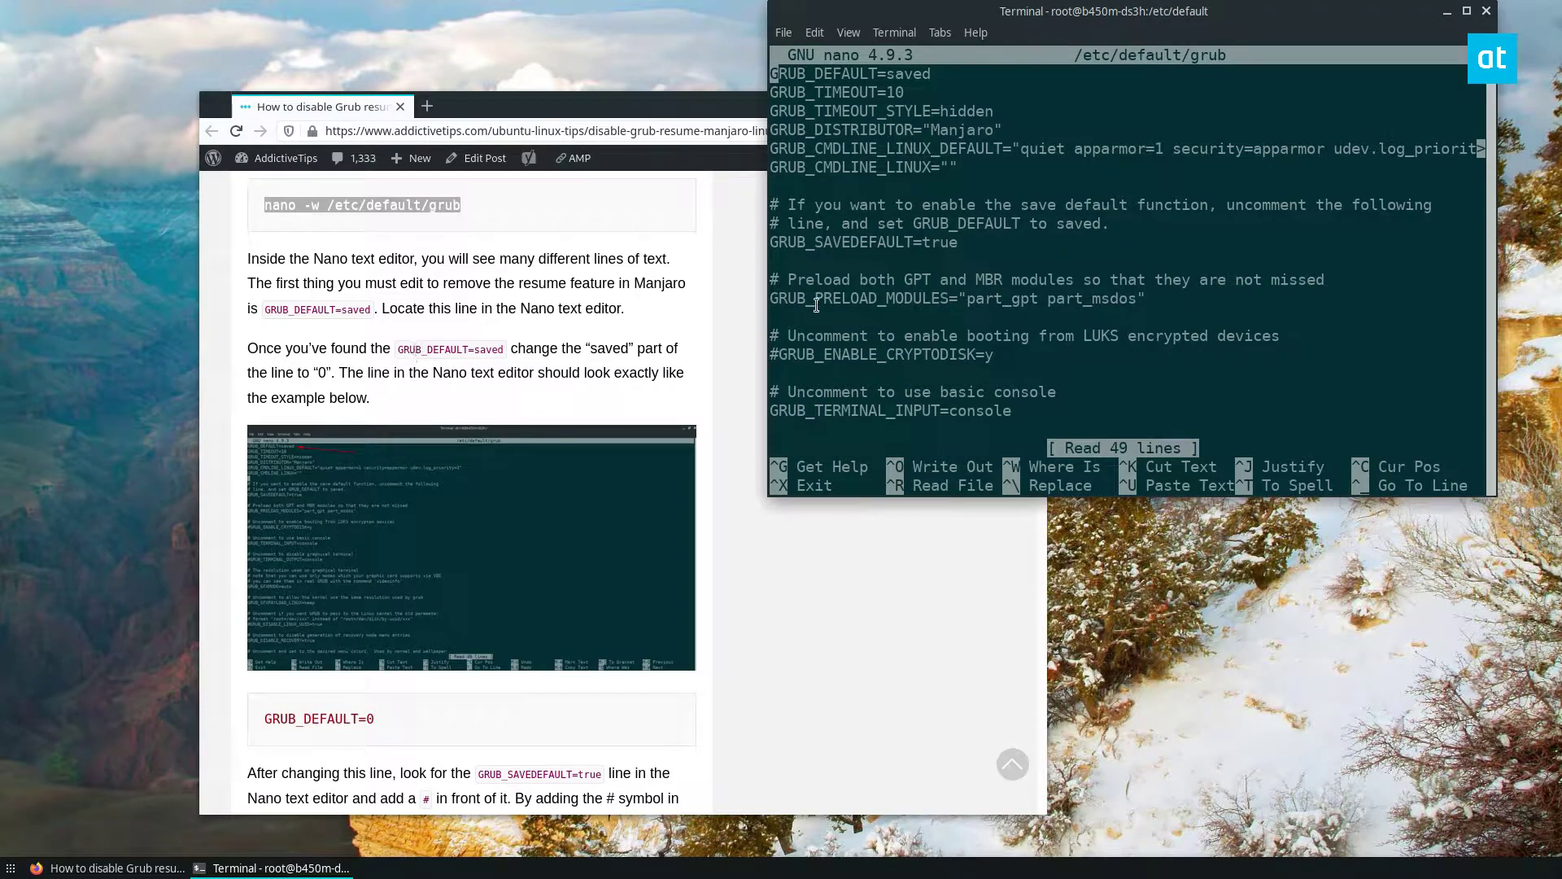
Edit the GRUB_DEFAULT line, removing its 'saved' value
{"action": "key", "text": "Down"}
{"action": "key", "text": "Down"}
{"action": "key", "text": "Down"}
{"action": "key", "text": "Up"}
{"action": "key", "text": "Up"}
{"action": "key", "text": "Up"}
{"action": "key", "text": "End"}
{"action": "key", "text": "BackSpace"}
{"action": "key", "text": "BackSpace"}
{"action": "key", "text": "BackSpace"}
{"action": "key", "text": "BackSpace"}
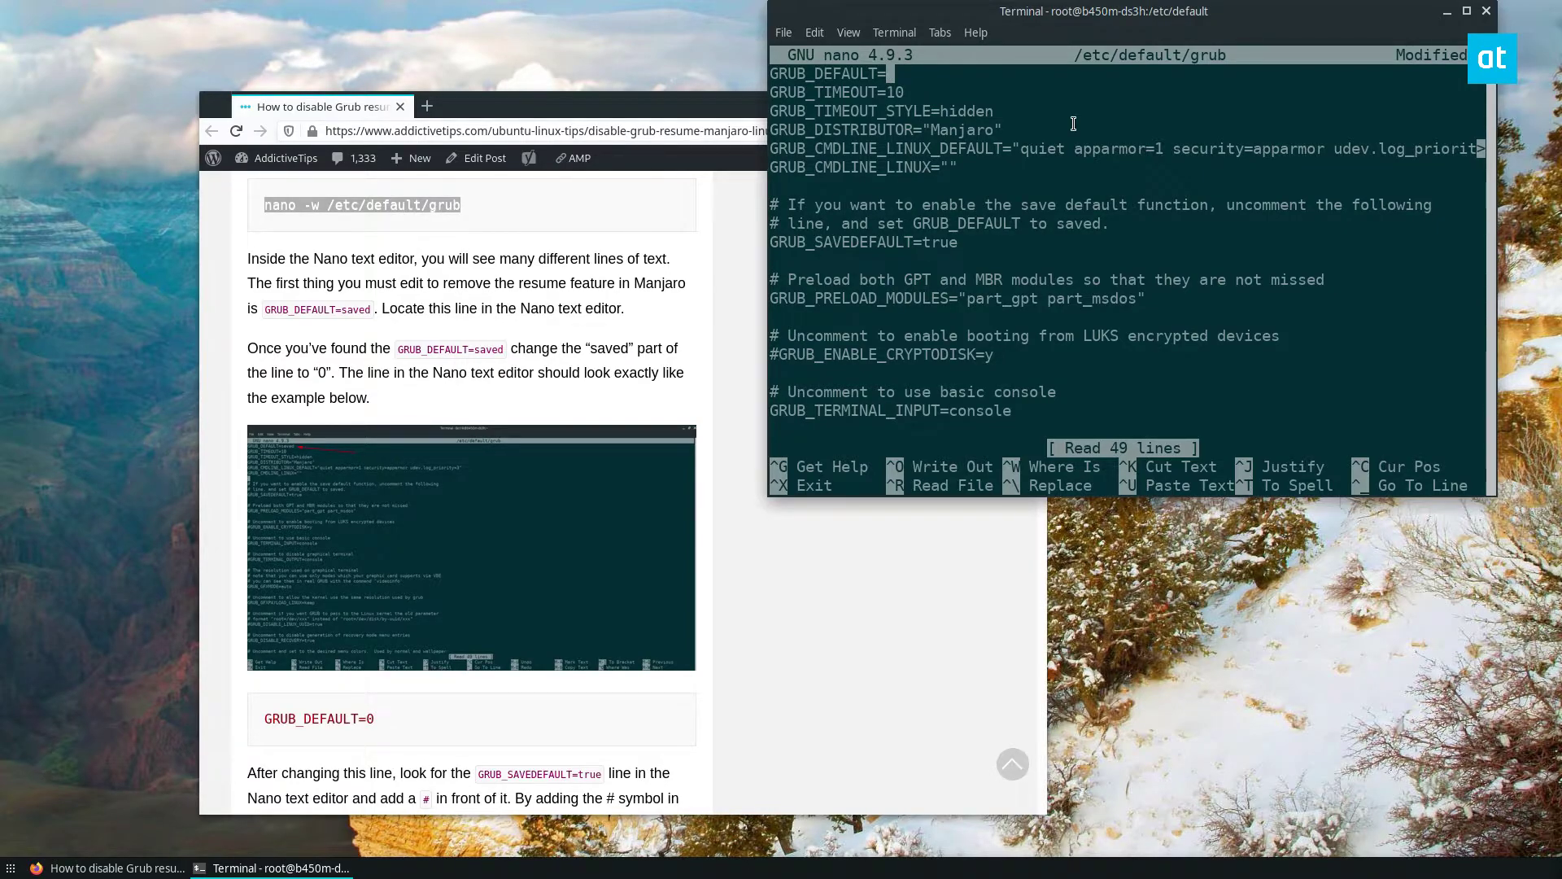
{"action": "type", "text": "0"}
Comment out the GRUB_SAVEDEFAULT=true line
{"action": "left_click", "coordinate": [587, 397]}
{"action": "scroll", "coordinate": [587, 396], "scroll_direction": "down", "scroll_amount": 3}
{"action": "scroll", "coordinate": [587, 397], "scroll_direction": "down", "scroll_amount": 2}
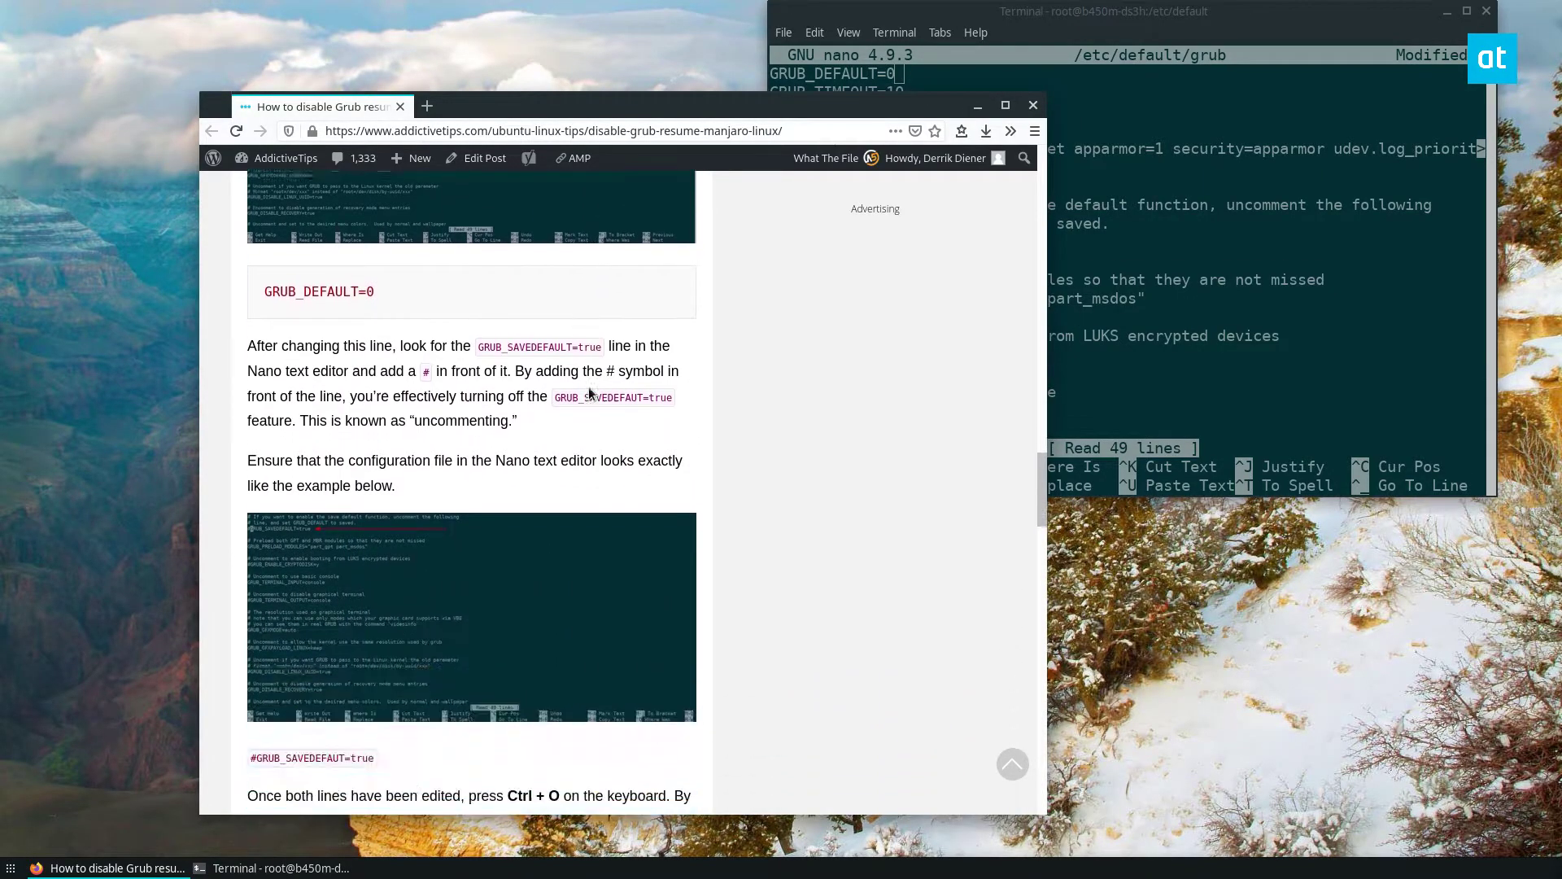
{"action": "scroll", "coordinate": [590, 394], "scroll_direction": "down", "scroll_amount": 1}
{"action": "mouse_move", "coordinate": [472, 534]}
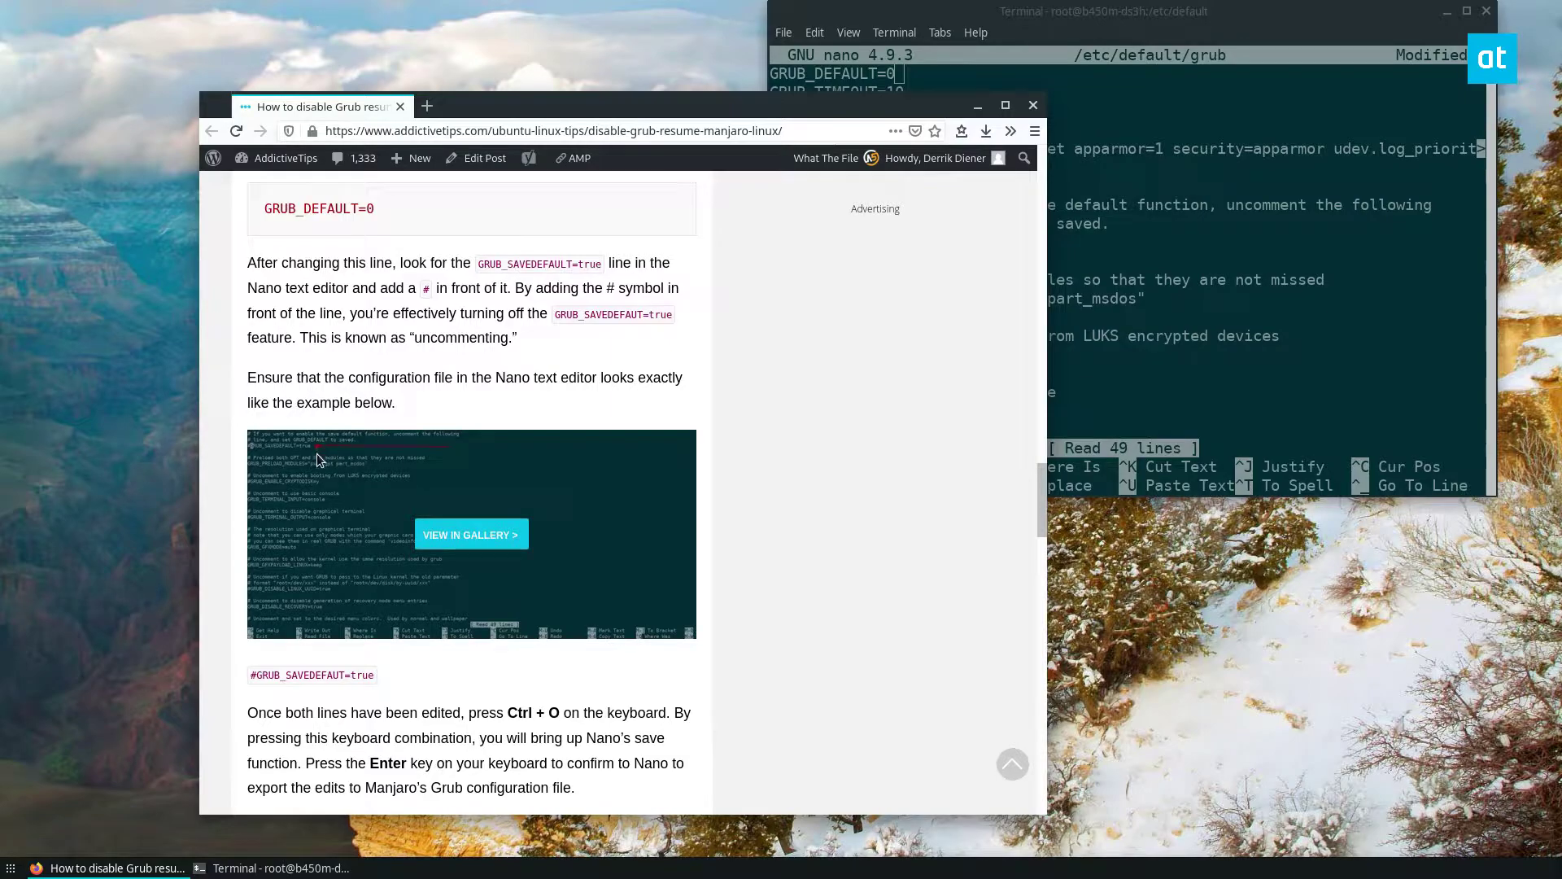
{"action": "scroll", "coordinate": [452, 635], "scroll_direction": "down", "scroll_amount": 1}
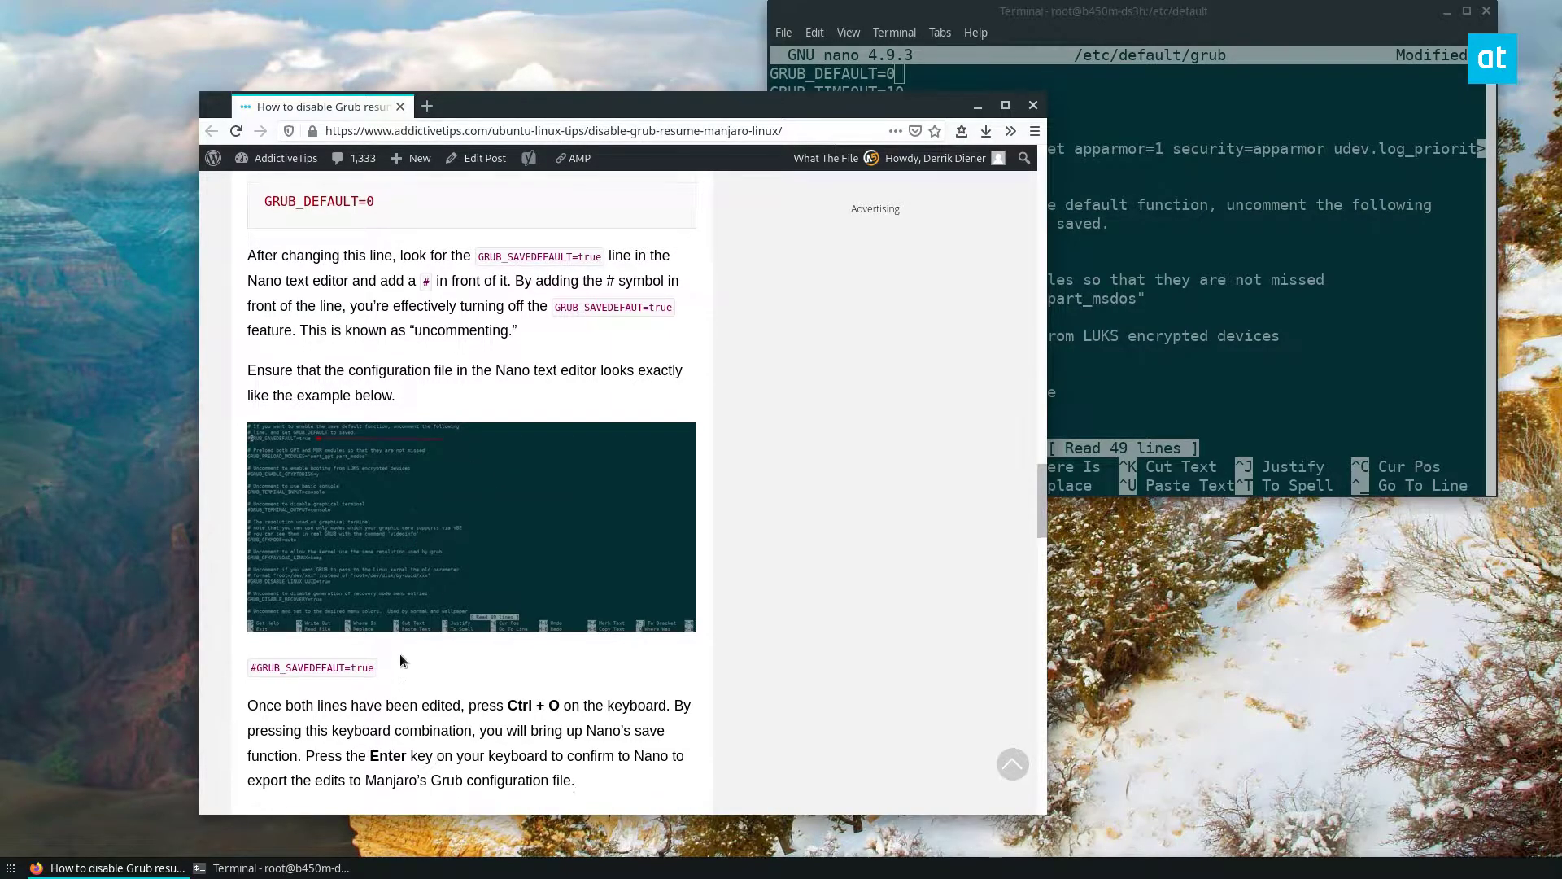
{"action": "left_click", "coordinate": [1125, 18]}
{"action": "key", "text": "Down"}
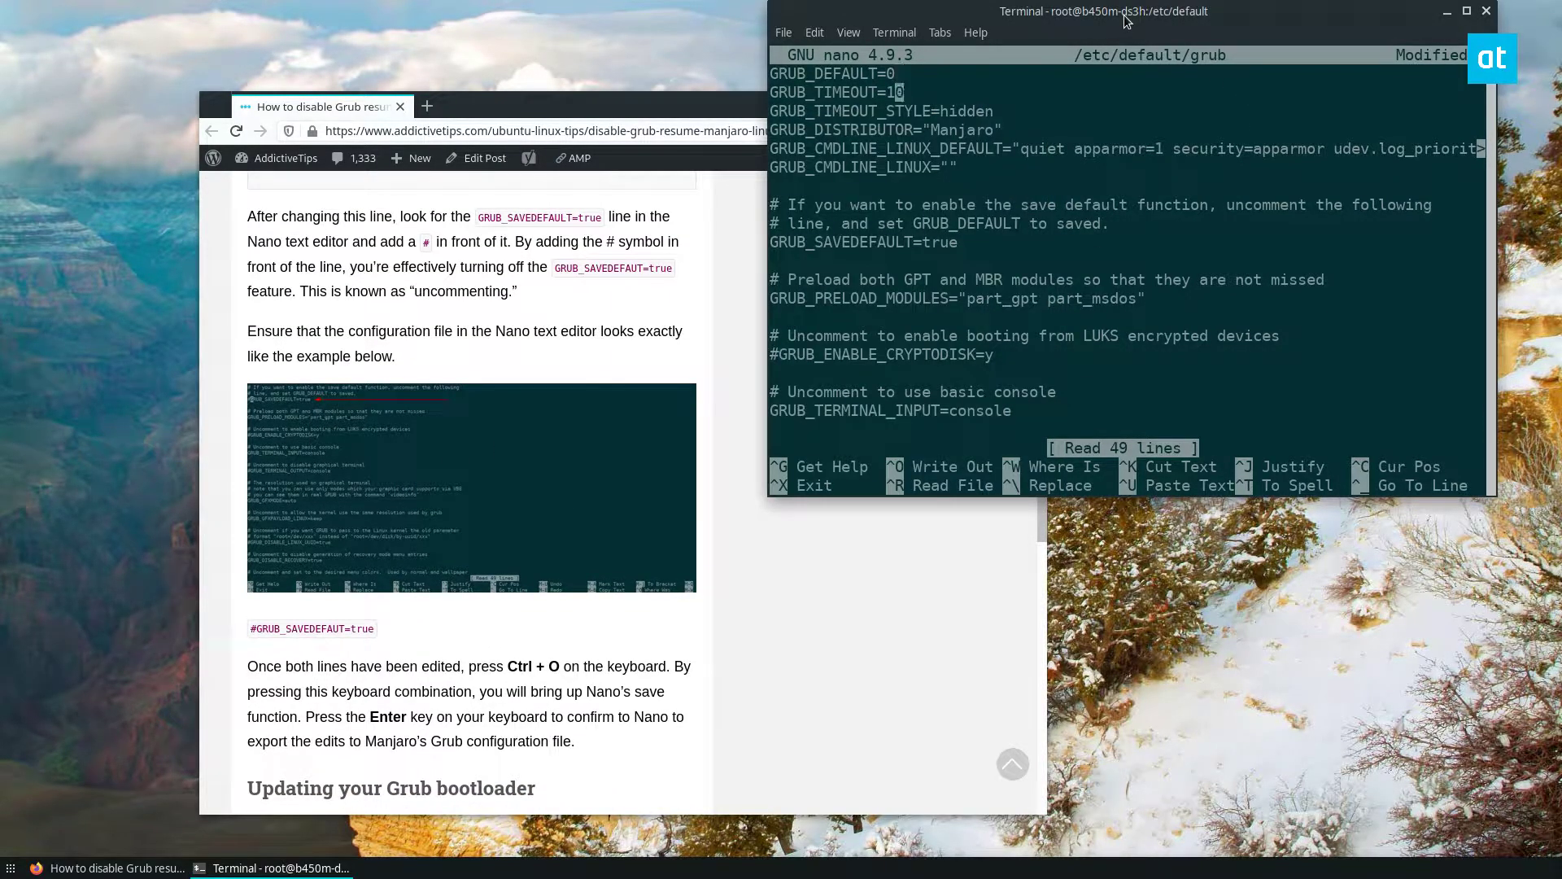
{"action": "key", "text": "Down"}
{"action": "key", "text": "Down"}
{"action": "key", "text": "Down"}
{"action": "key", "text": "Down"}
{"action": "key", "text": "Down"}
{"action": "key", "text": "Down"}
{"action": "key", "text": "Down"}
{"action": "key", "text": "Down"}
{"action": "key", "text": "Home"}
{"action": "type", "text": "#"}
Save the edited 49-line /etc/default/grub
{"action": "left_click", "coordinate": [464, 489]}
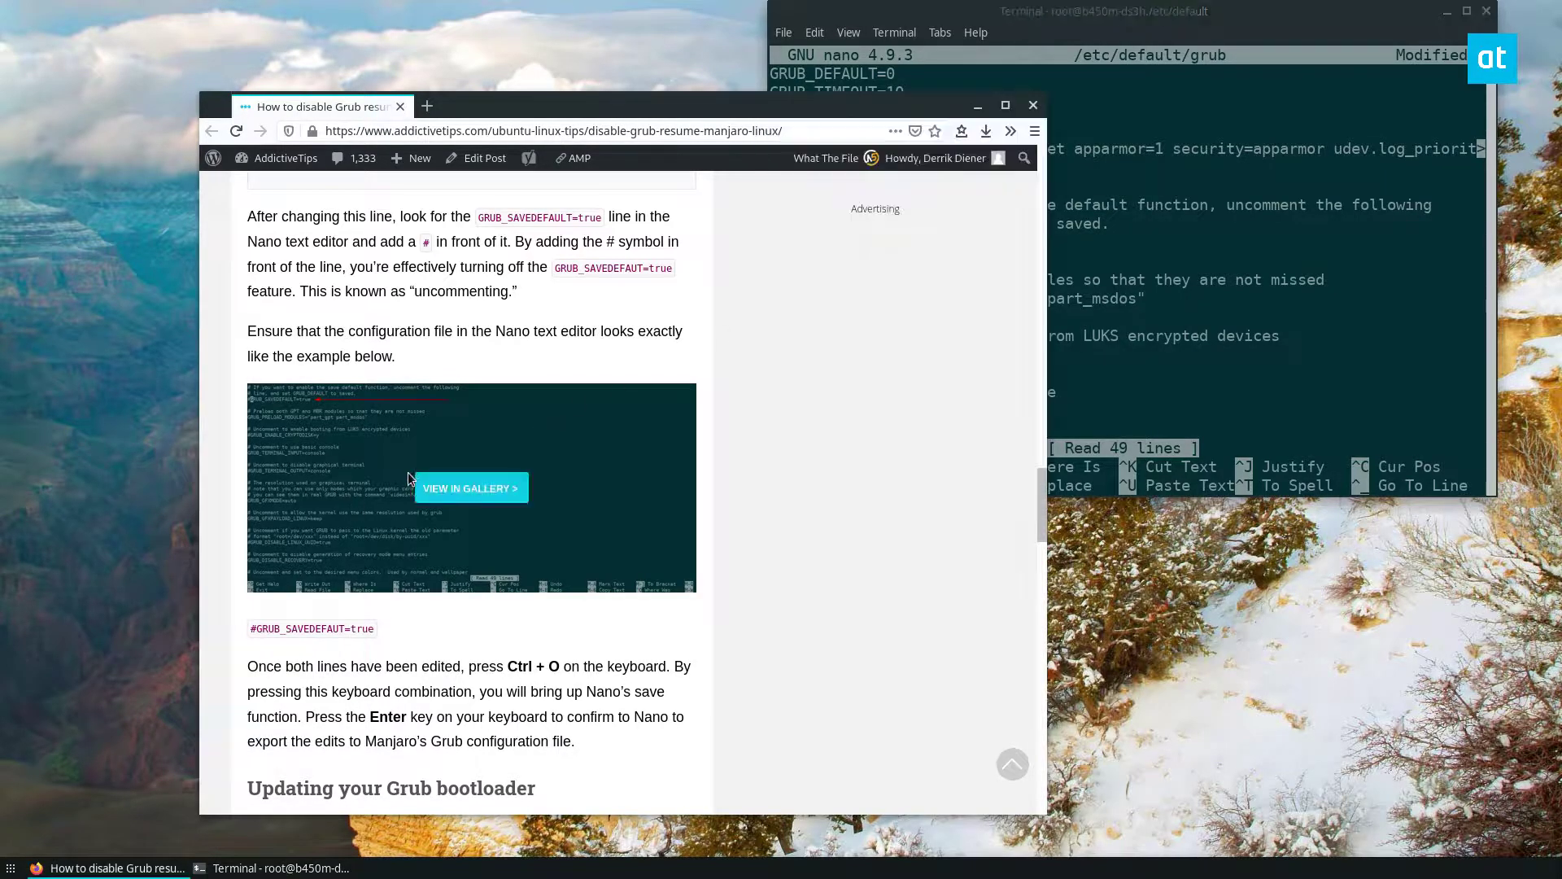
{"action": "scroll", "coordinate": [464, 464], "scroll_direction": "down", "scroll_amount": 5}
{"action": "scroll", "coordinate": [462, 440], "scroll_direction": "down", "scroll_amount": 3}
{"action": "scroll", "coordinate": [461, 433], "scroll_direction": "down", "scroll_amount": 2}
{"action": "scroll", "coordinate": [461, 433], "scroll_direction": "down", "scroll_amount": 2}
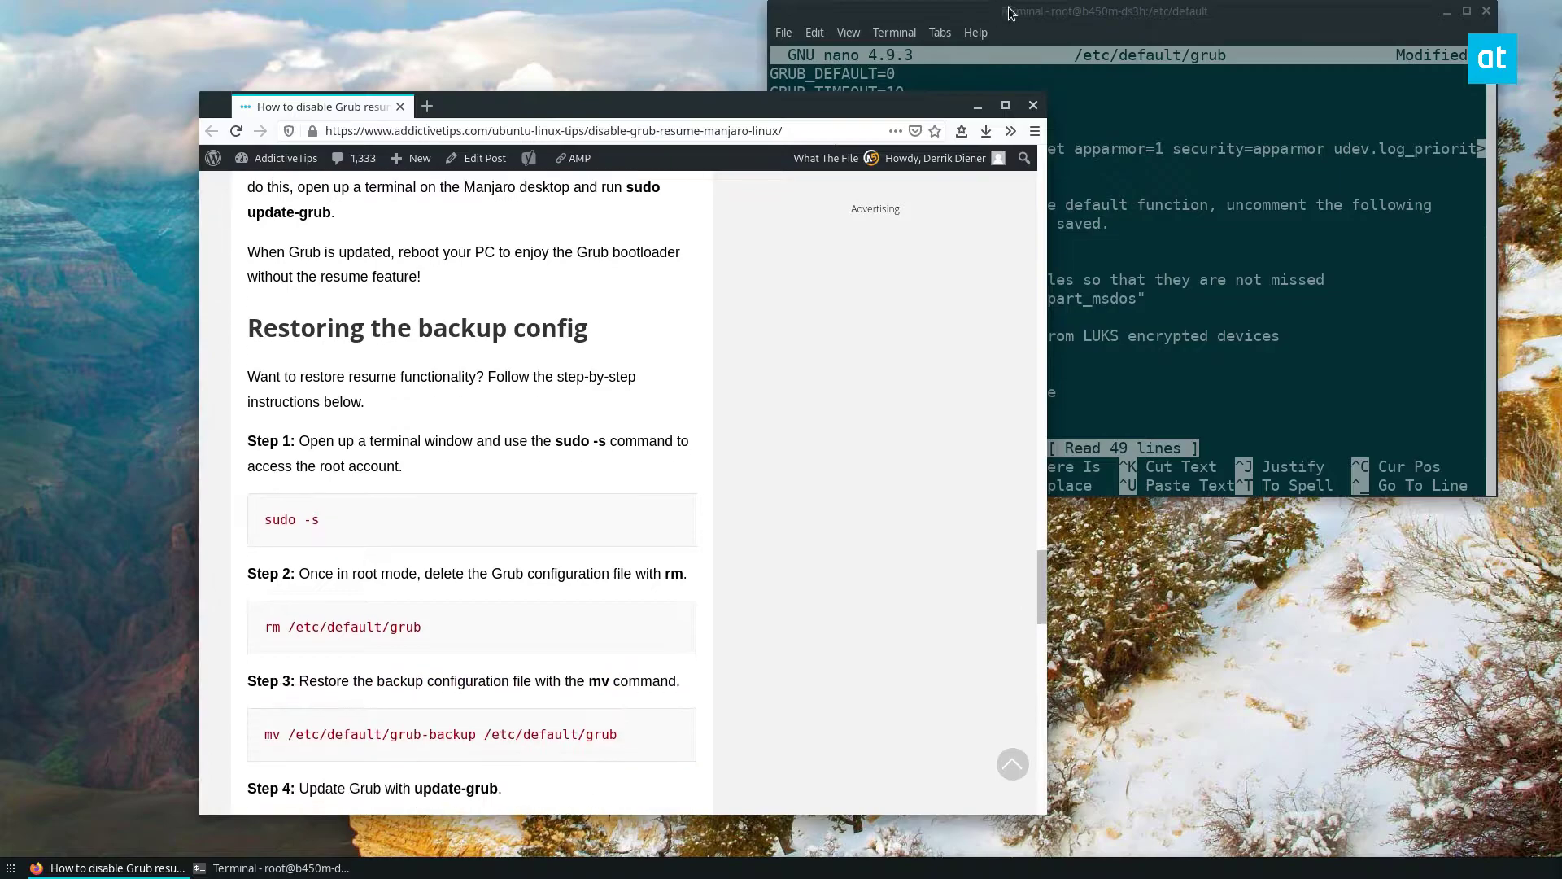
{"action": "left_click", "coordinate": [1077, 70]}
{"action": "key", "text": "ctrl+o"}
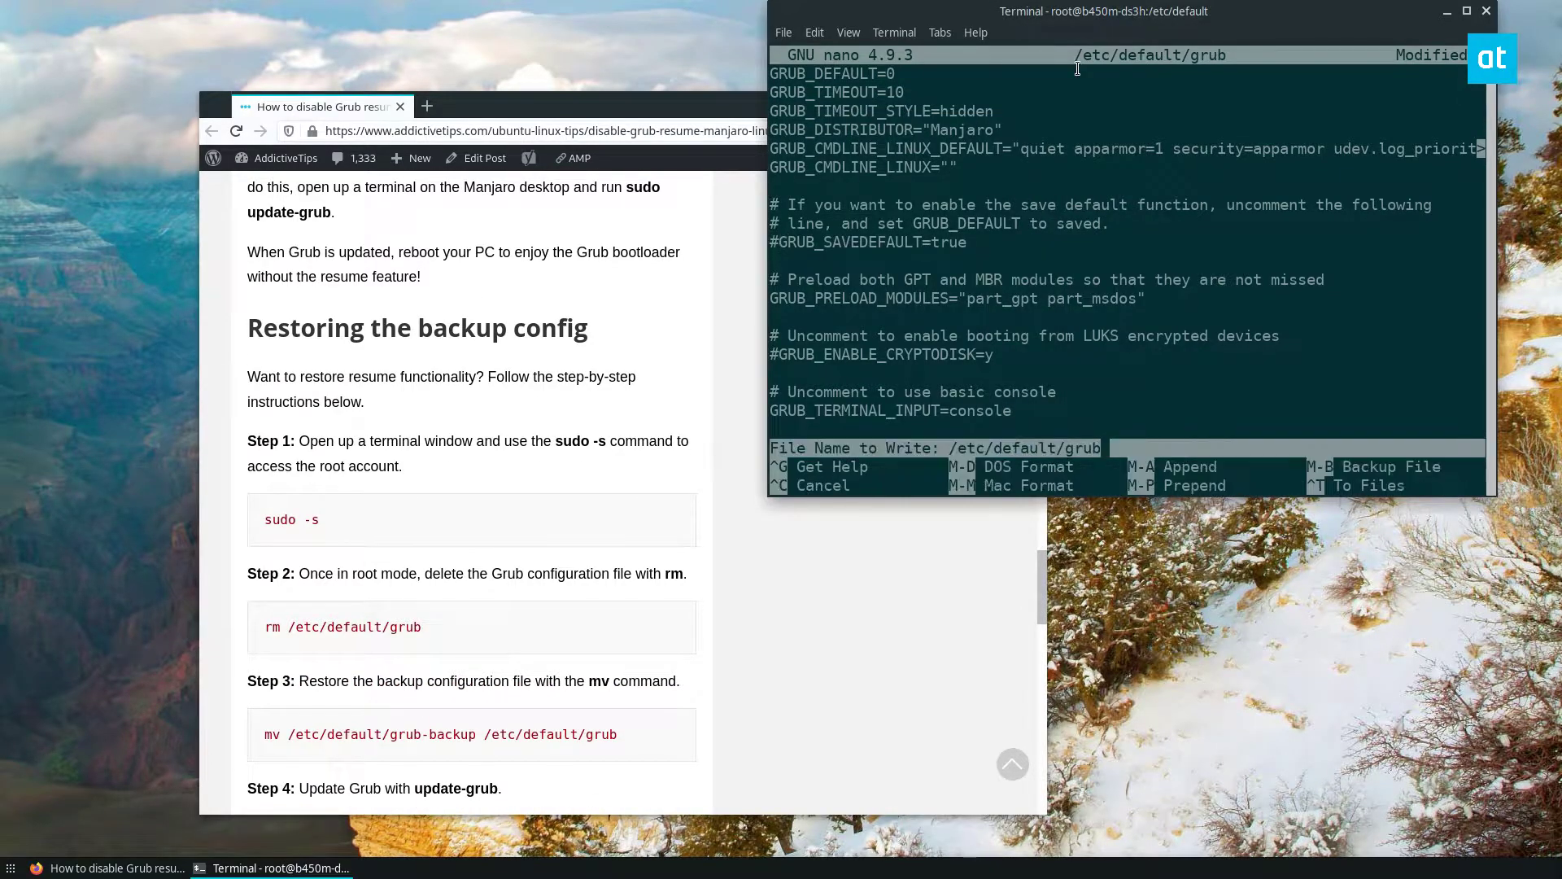
{"action": "key", "text": "Return"}
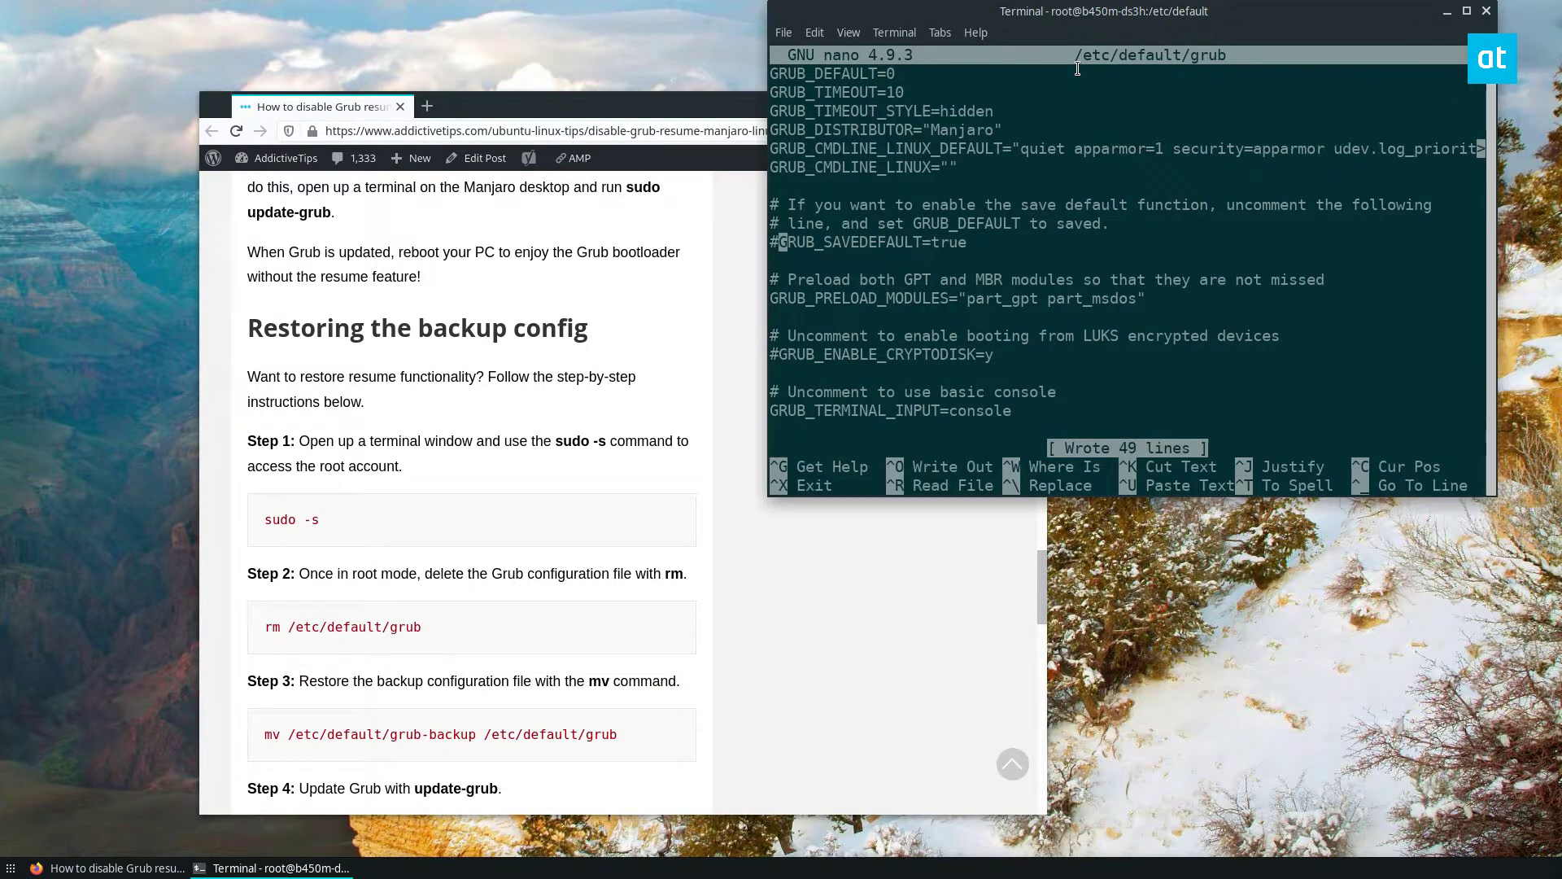
Exit nano and run update-grub to rebuild the GRUB configuration
{"action": "key", "text": "ctrl+x"}
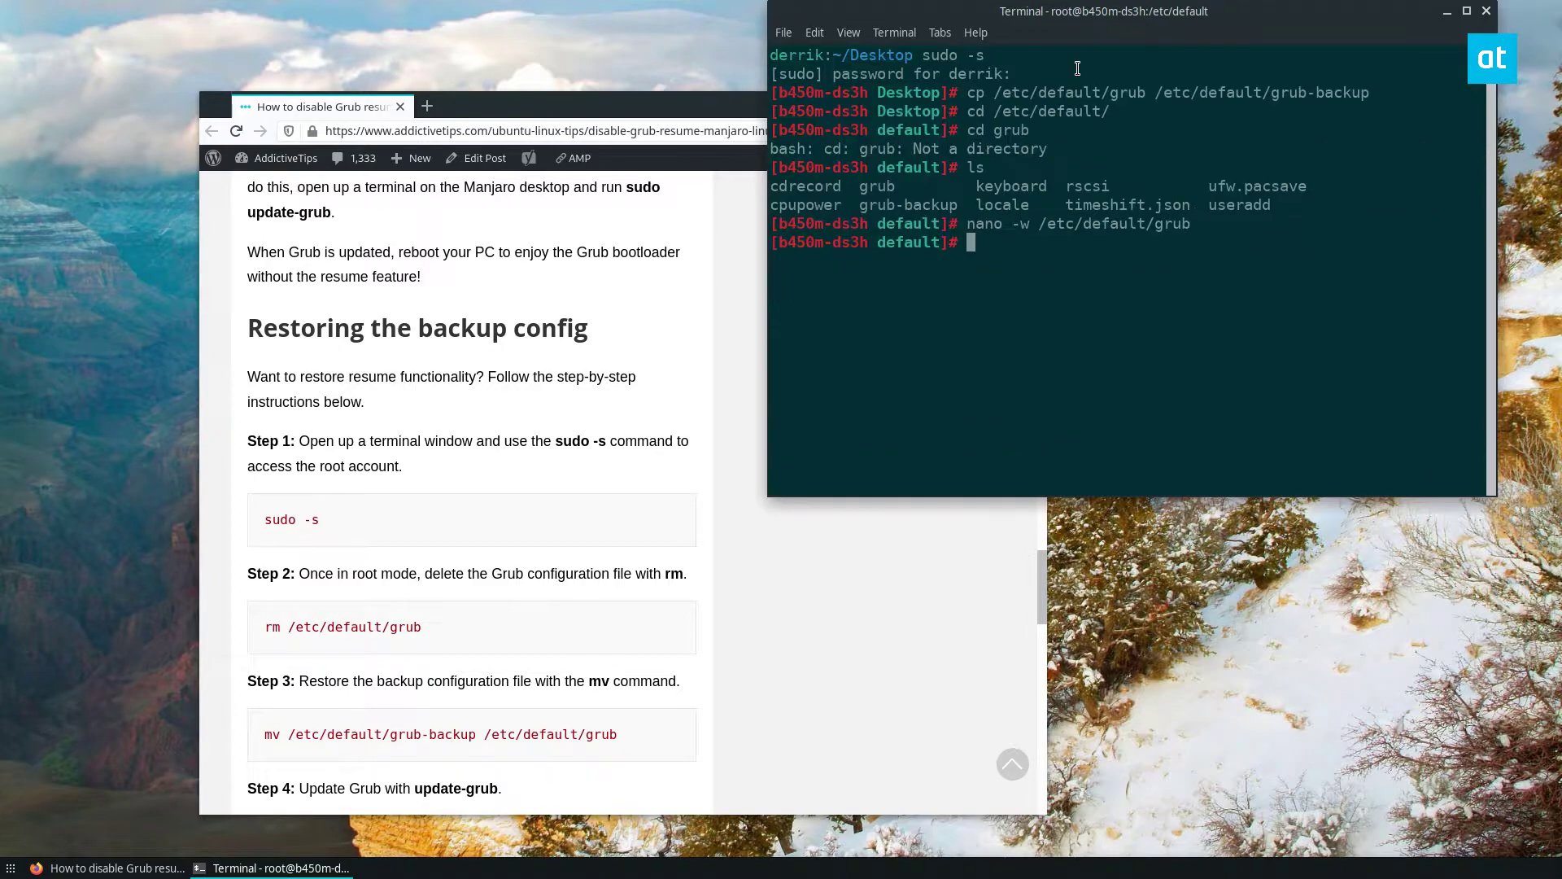
{"action": "type", "text": "upd"}
{"action": "type", "text": "ate-grub"}
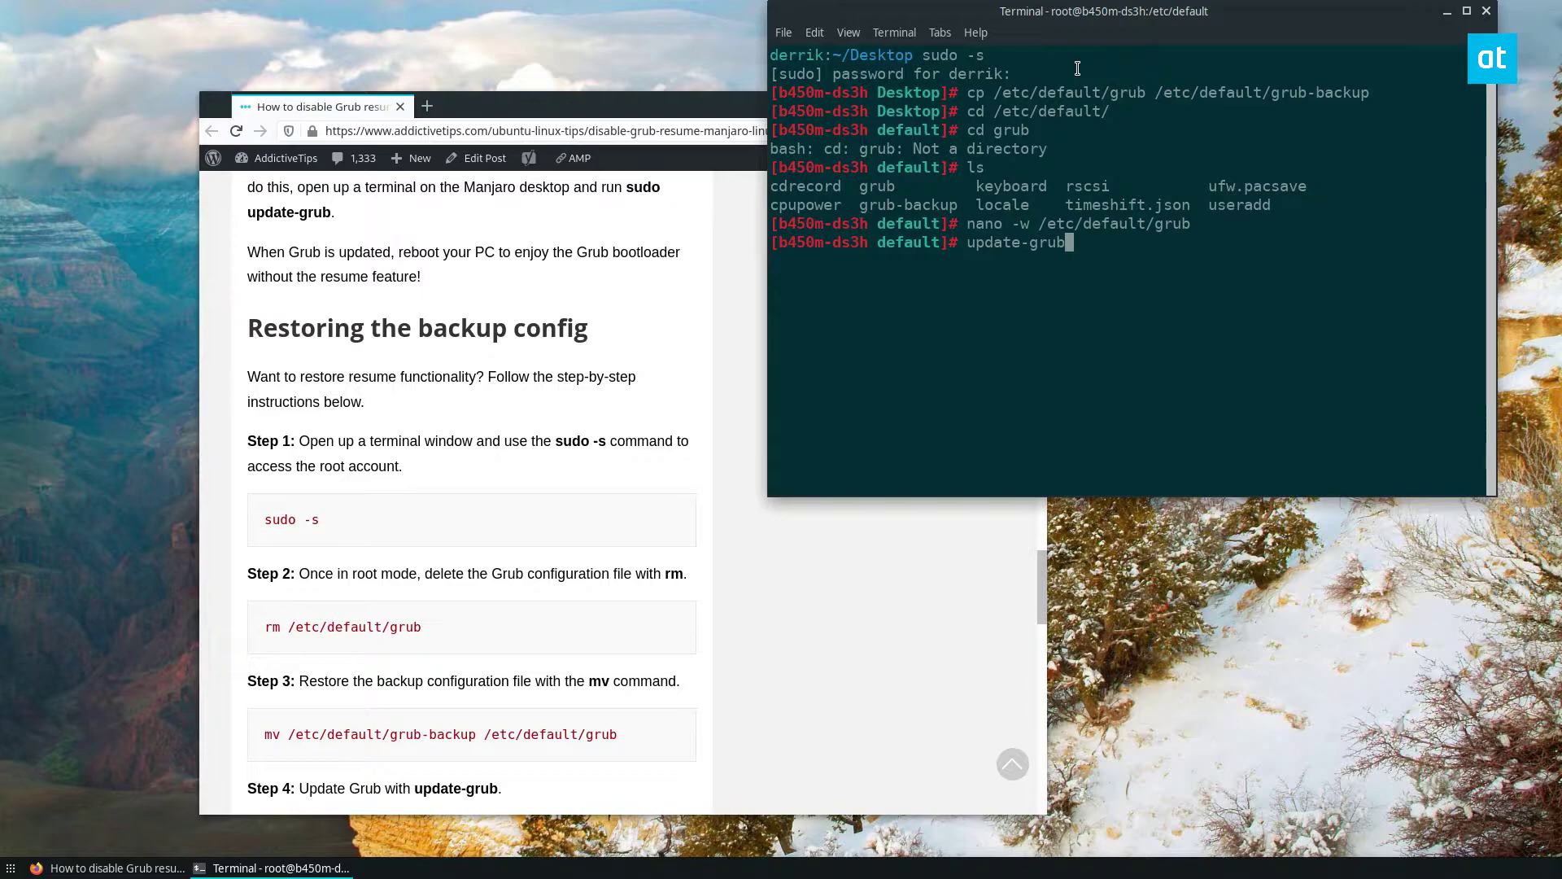
{"action": "key", "text": "Return"}
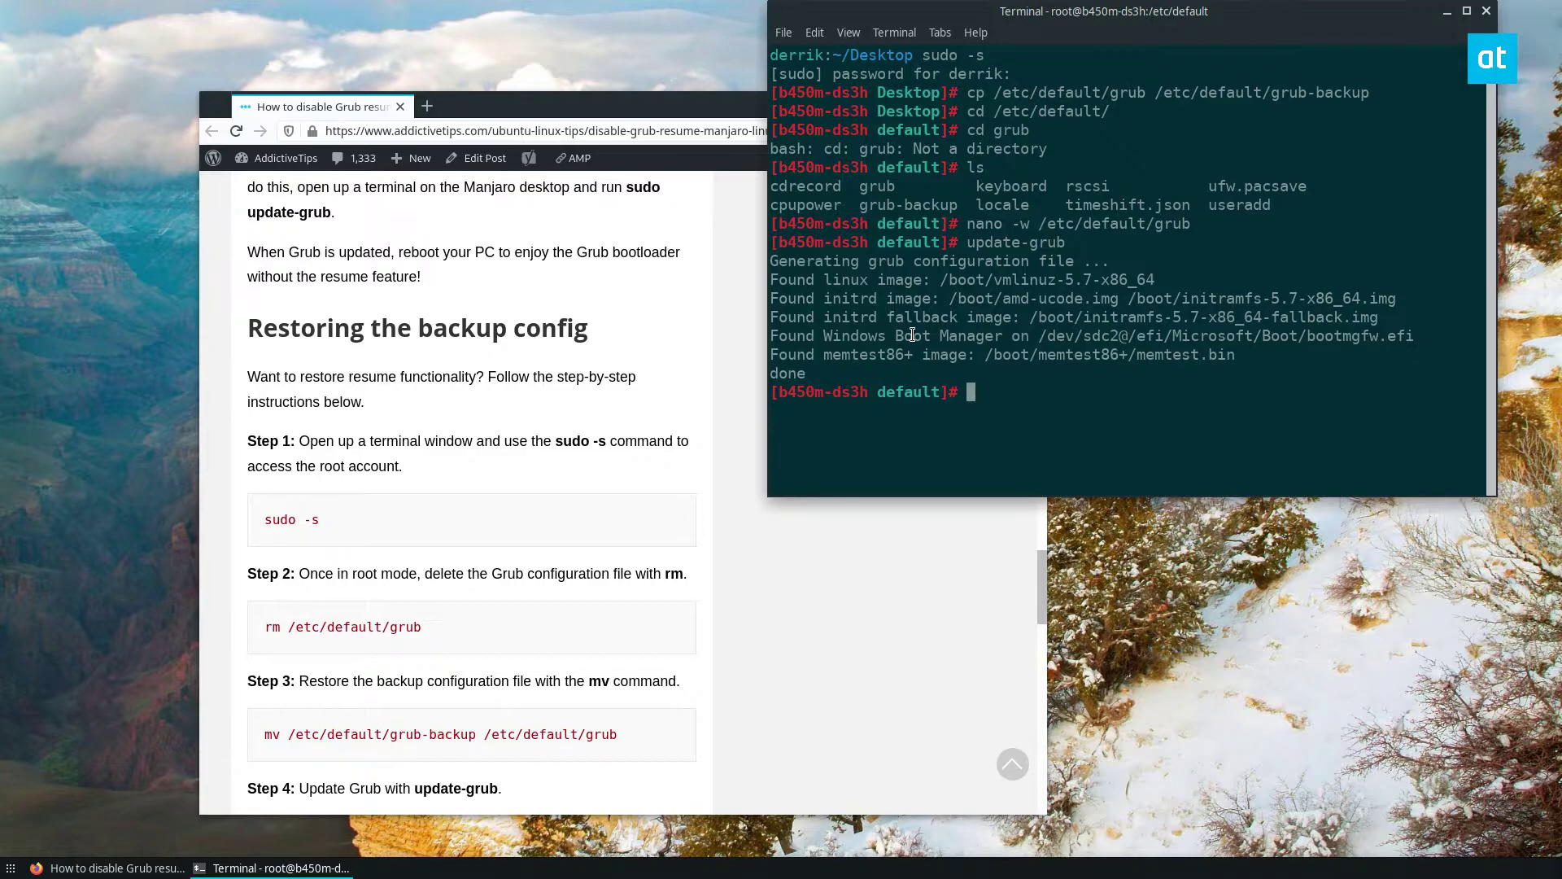
{"action": "left_click", "coordinate": [611, 635]}
{"action": "scroll", "coordinate": [627, 621], "scroll_direction": "down", "scroll_amount": 5}
{"action": "scroll", "coordinate": [628, 621], "scroll_direction": "up", "scroll_amount": 3}
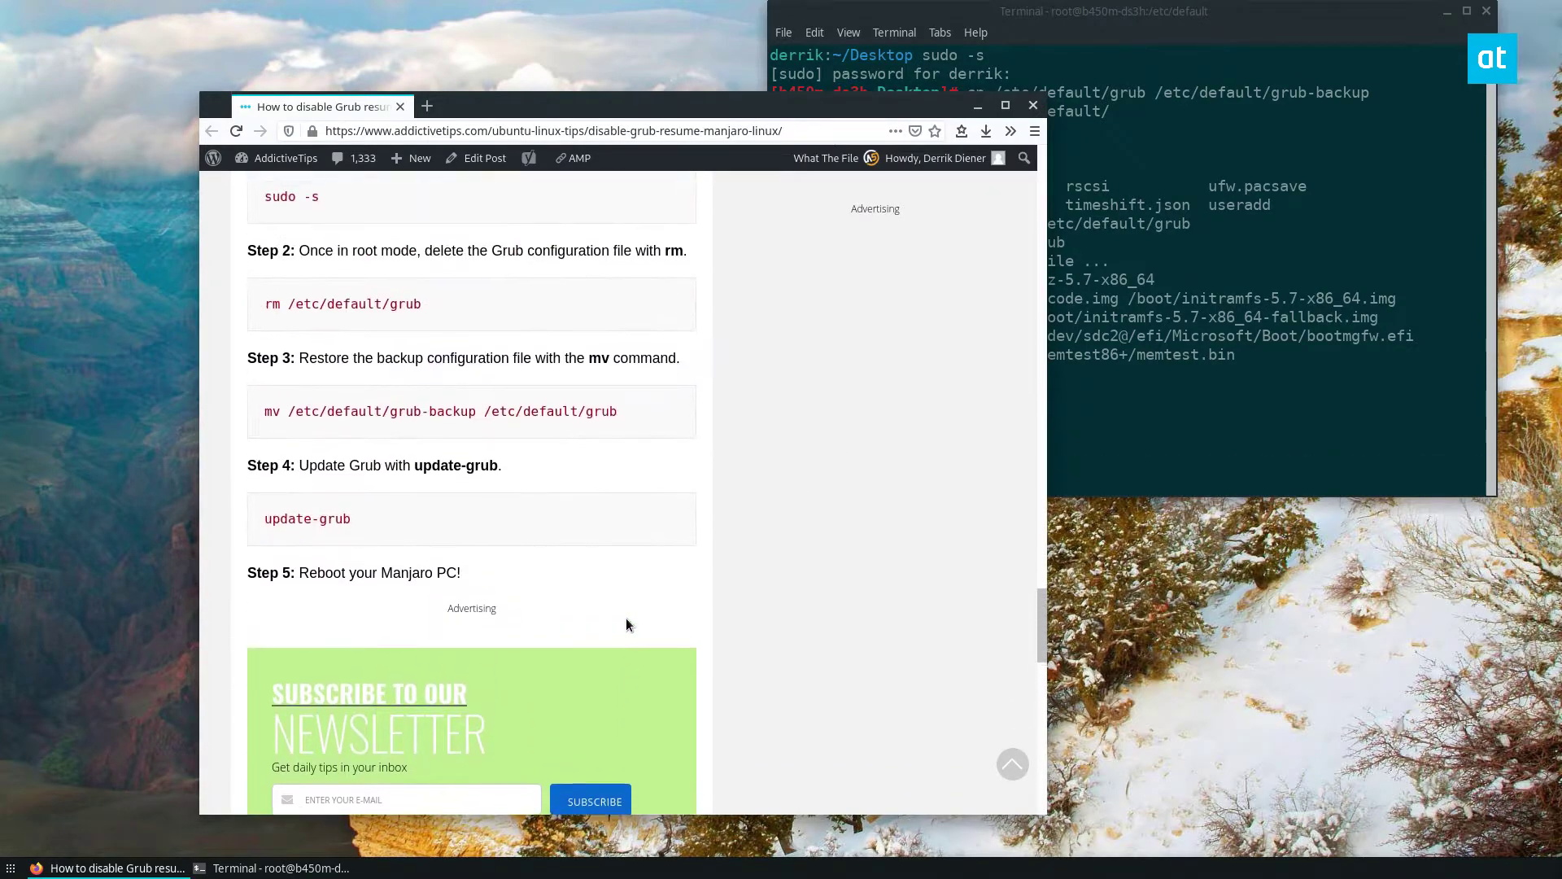
{"action": "scroll", "coordinate": [635, 613], "scroll_direction": "up", "scroll_amount": 6}
{"action": "scroll", "coordinate": [636, 613], "scroll_direction": "up", "scroll_amount": 3}
{"action": "scroll", "coordinate": [634, 612], "scroll_direction": "down", "scroll_amount": 1}
{"action": "left_click", "coordinate": [1256, 395]}
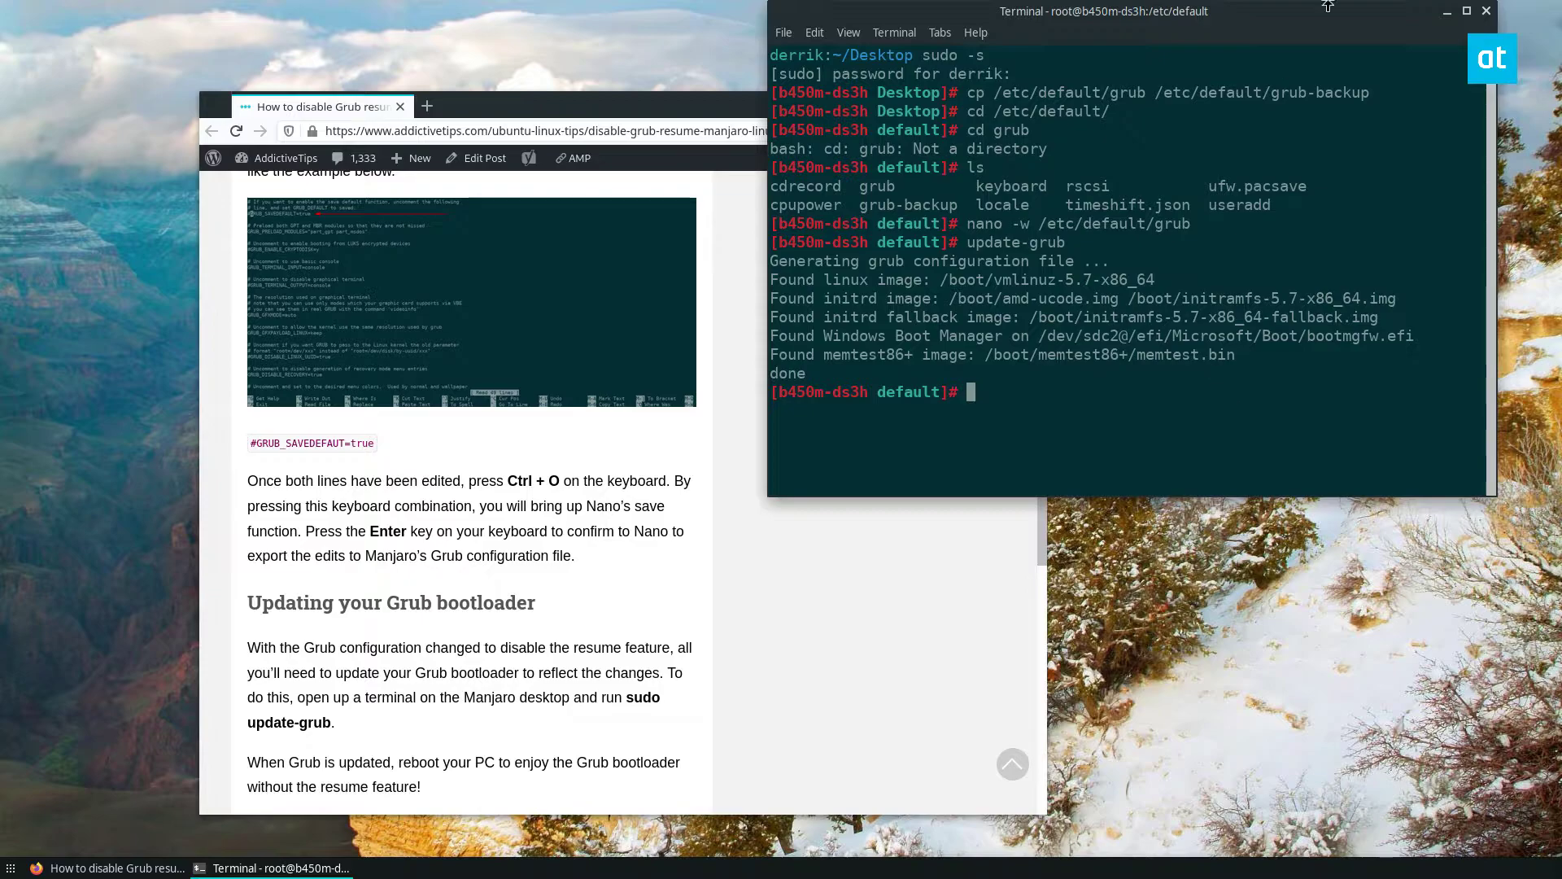
{"action": "left_click", "coordinate": [468, 452]}
{"action": "scroll", "coordinate": [451, 488], "scroll_direction": "down", "scroll_amount": 4}
{"action": "scroll", "coordinate": [441, 513], "scroll_direction": "up", "scroll_amount": 2}
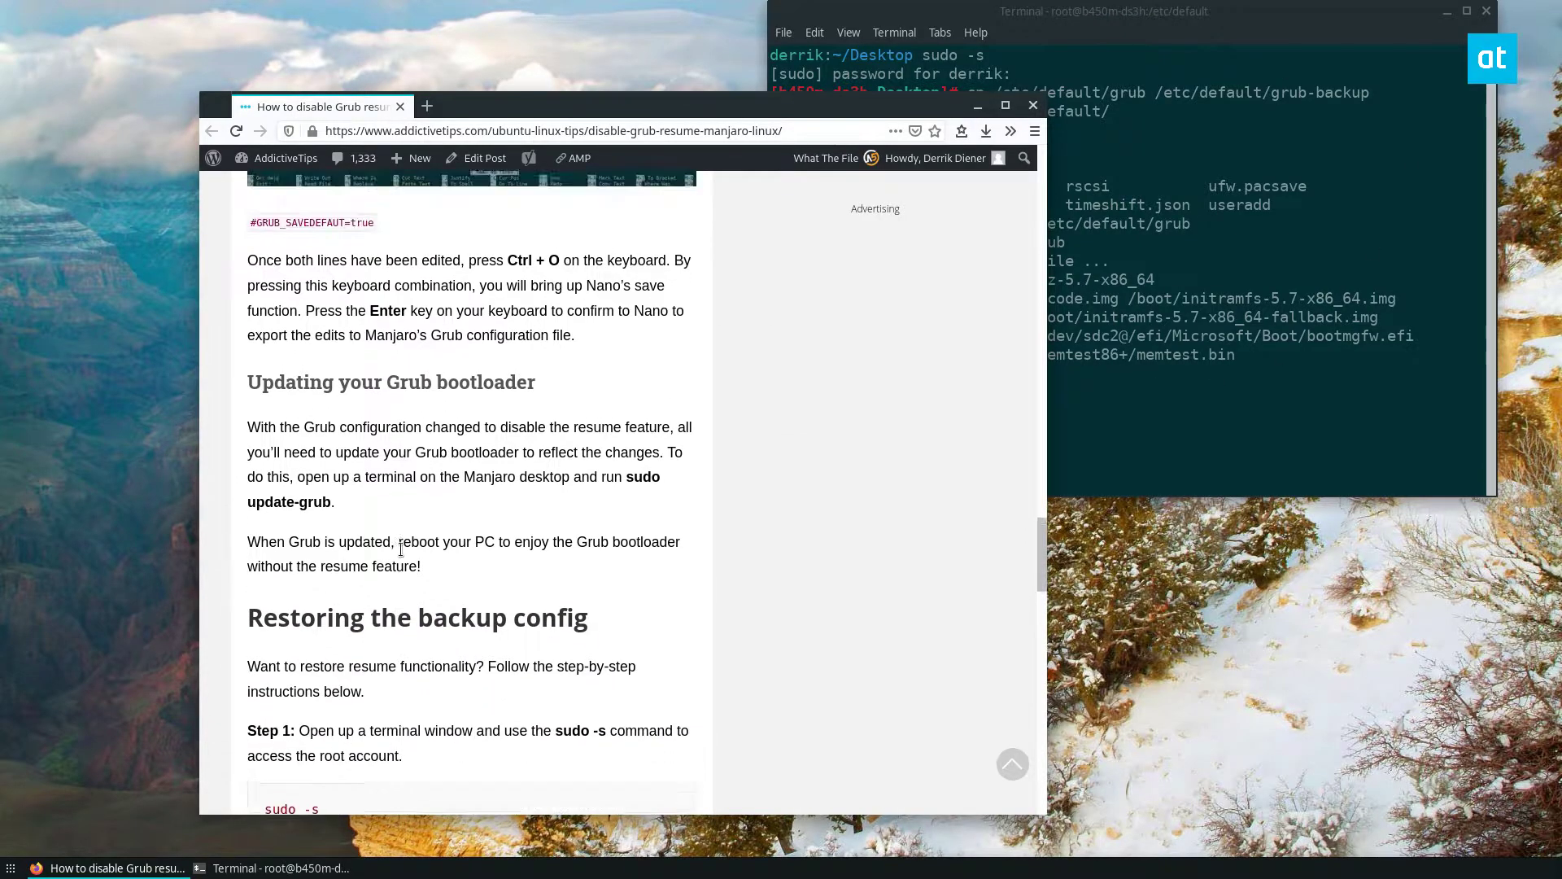
{"action": "scroll", "coordinate": [429, 544], "scroll_direction": "down", "scroll_amount": 3}
{"action": "scroll", "coordinate": [429, 543], "scroll_direction": "down", "scroll_amount": 3}
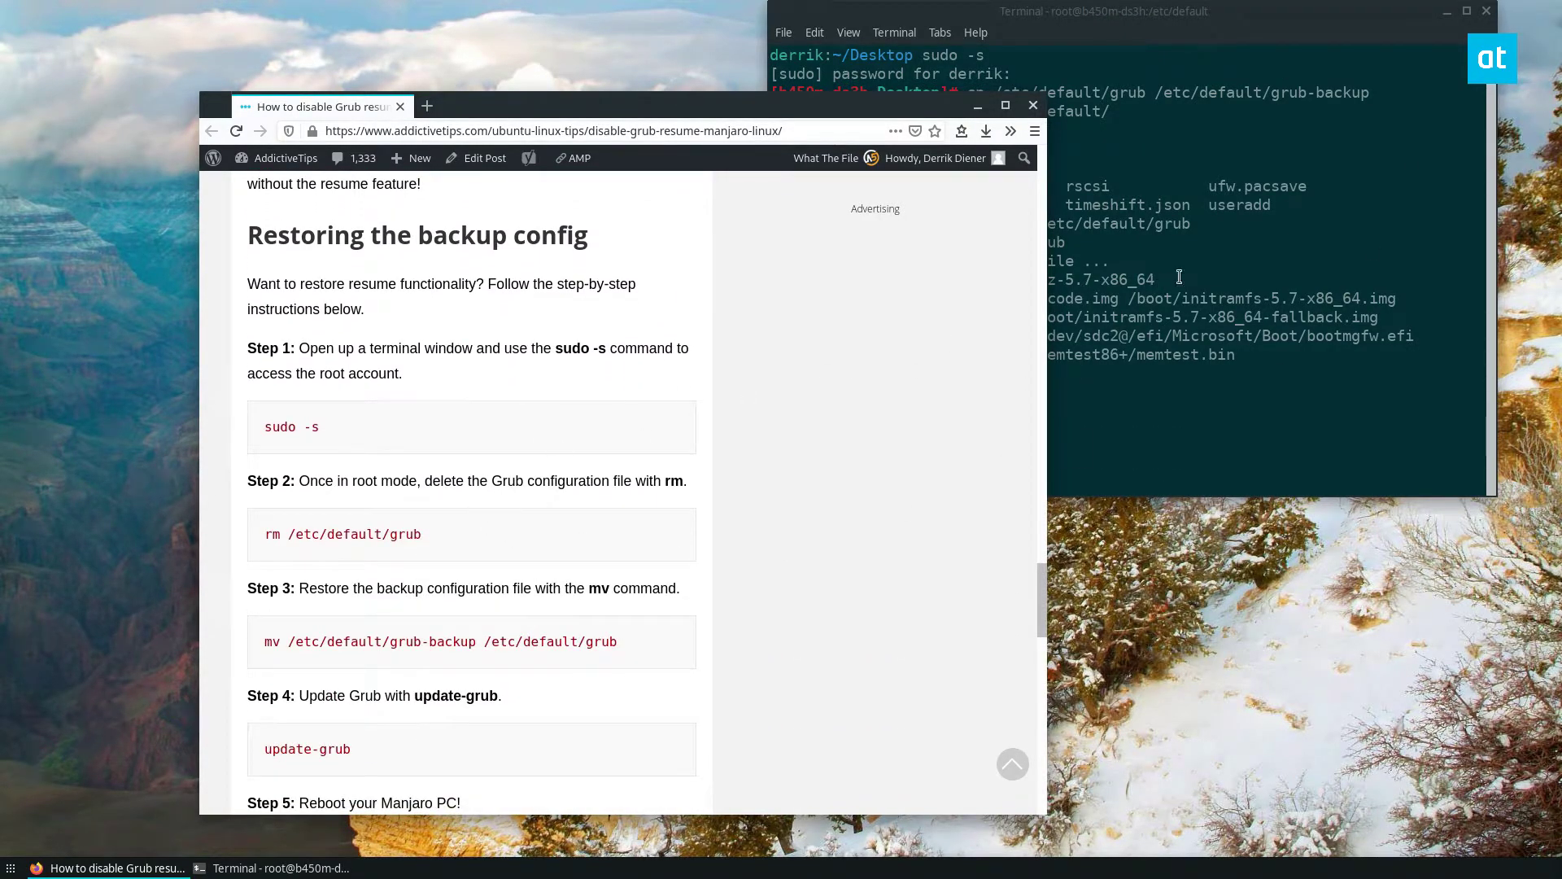
{"action": "key", "text": "alt+Tab"}
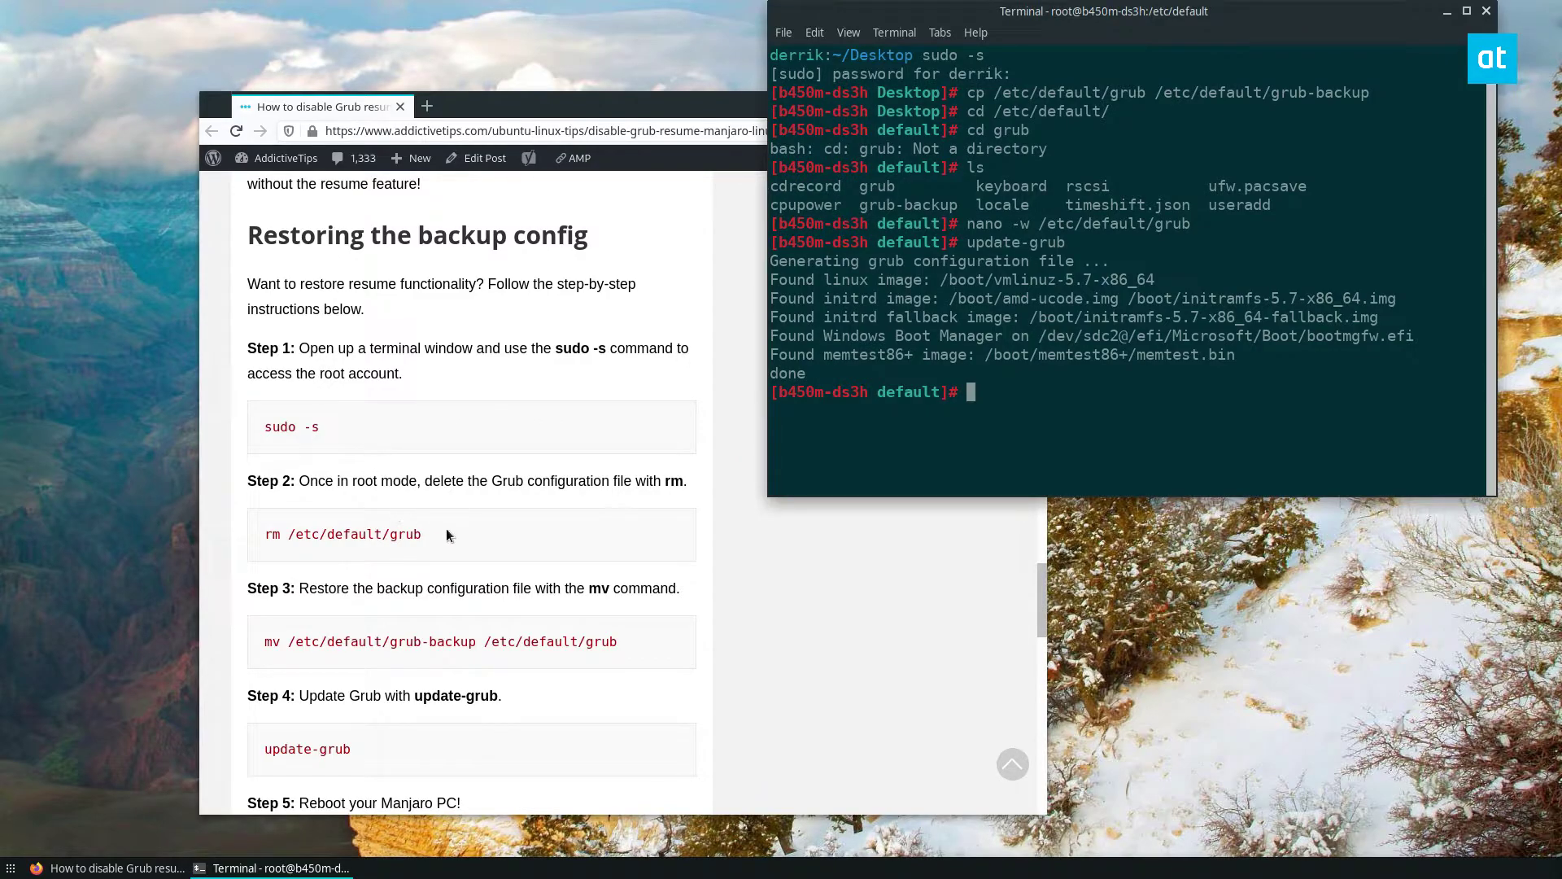
Delete the edited /etc/default/grub with rm
{"action": "left_click_drag", "start_coordinate": [452, 535], "coordinate": [264, 534]}
{"action": "left_click", "coordinate": [1220, 371]}
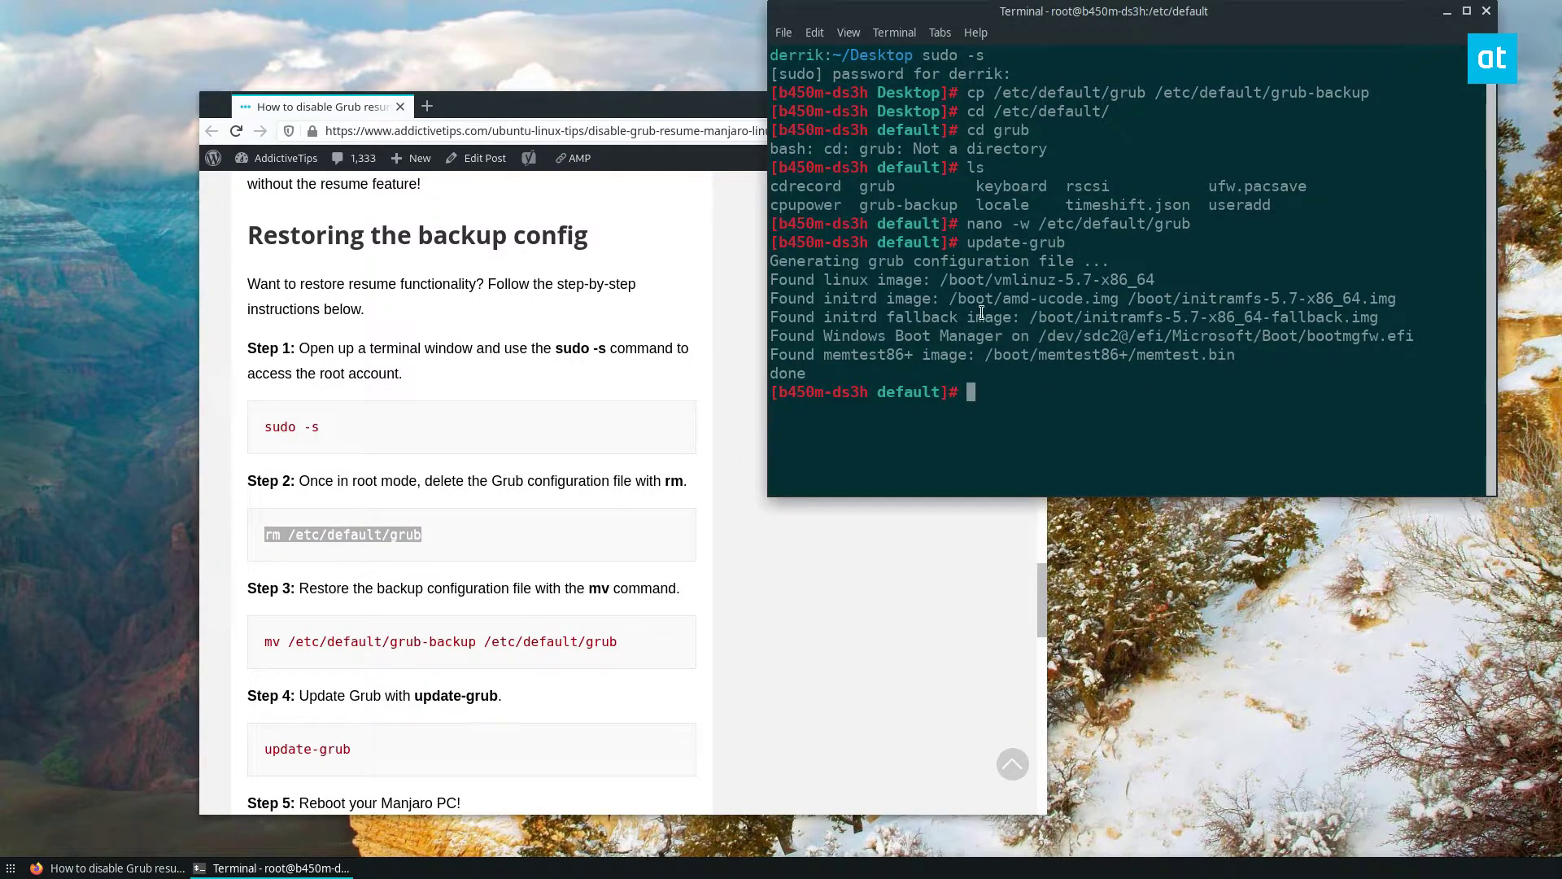
{"action": "middle_click", "coordinate": [995, 301]}
{"action": "key", "text": "Return"}
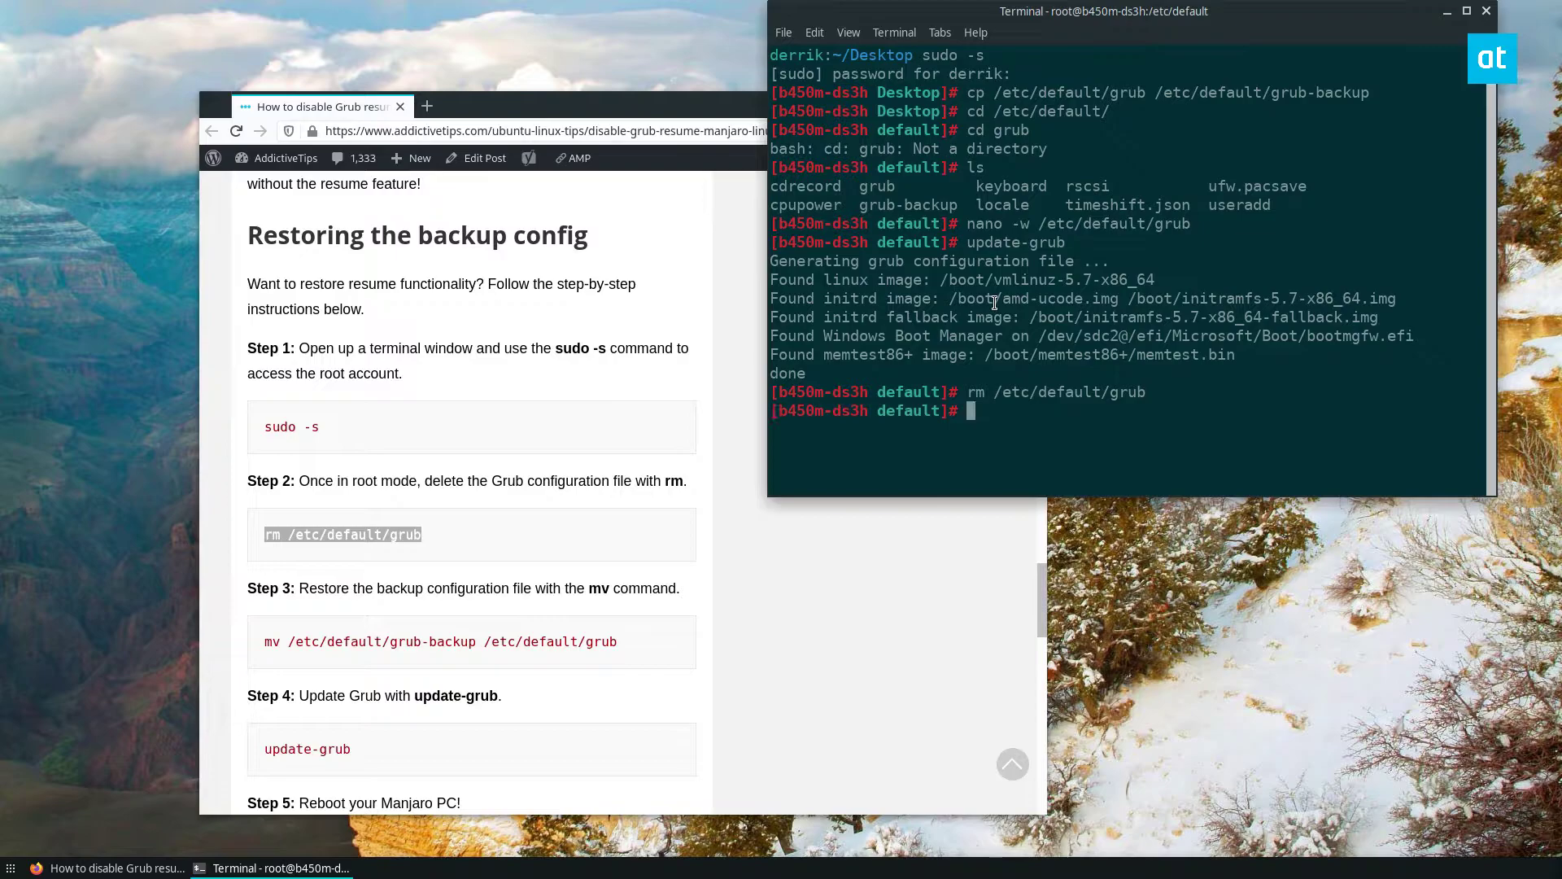
Restore grub-backup as /etc/default/grub, check it with ls and cat, and rerun update-grub
{"action": "left_click_drag", "start_coordinate": [619, 640], "coordinate": [421, 640]}
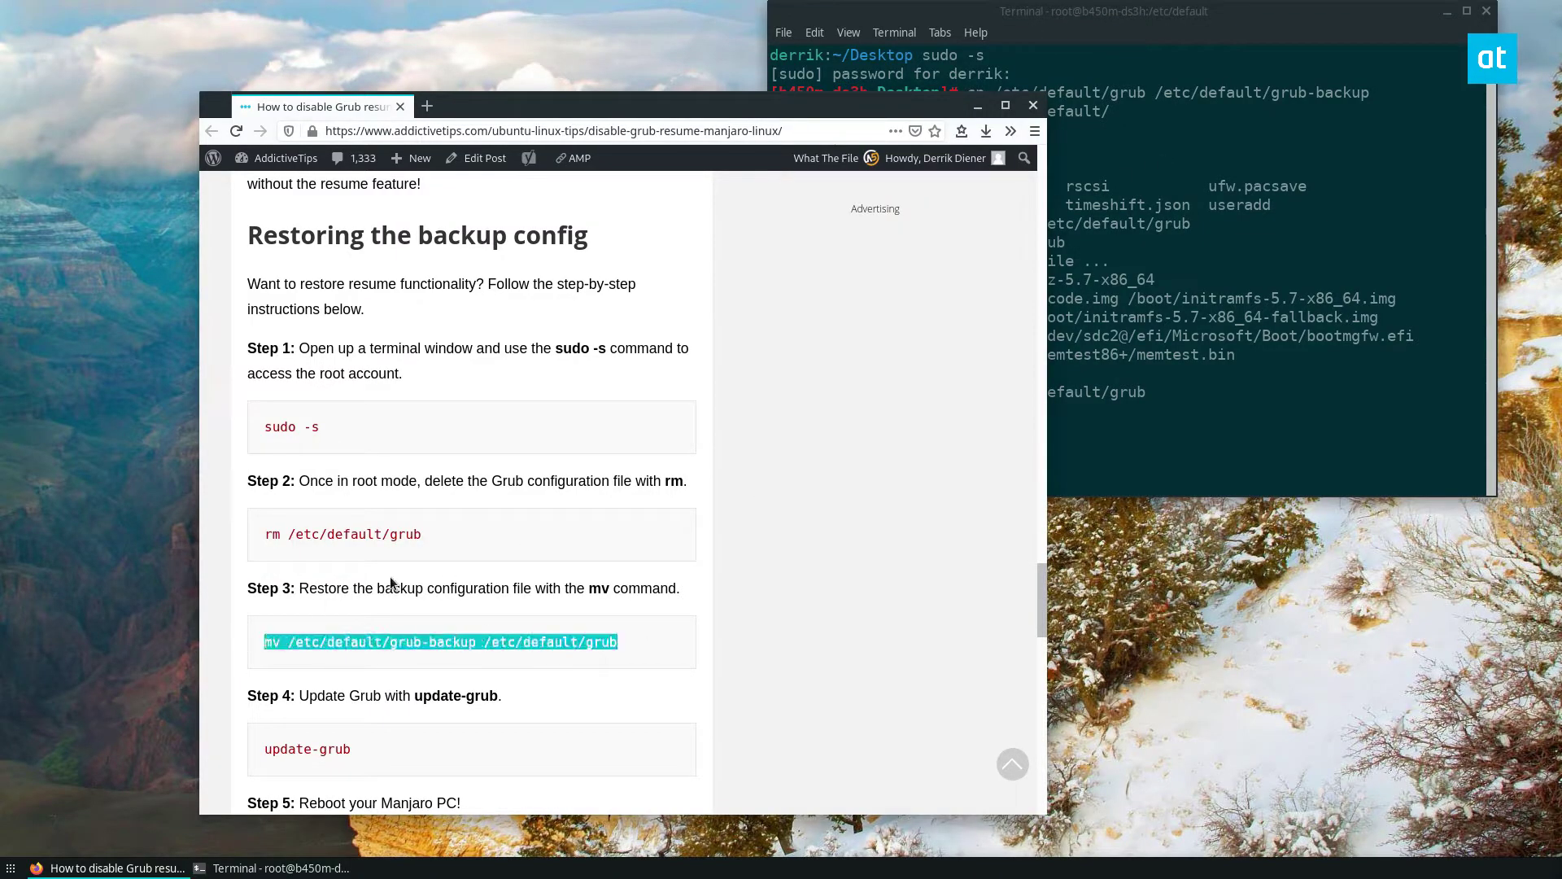
{"action": "left_click", "coordinate": [1154, 310]}
{"action": "type", "text": "mv /etc/default/grub-backup /etc/default/grub"}
{"action": "key", "text": "Return"}
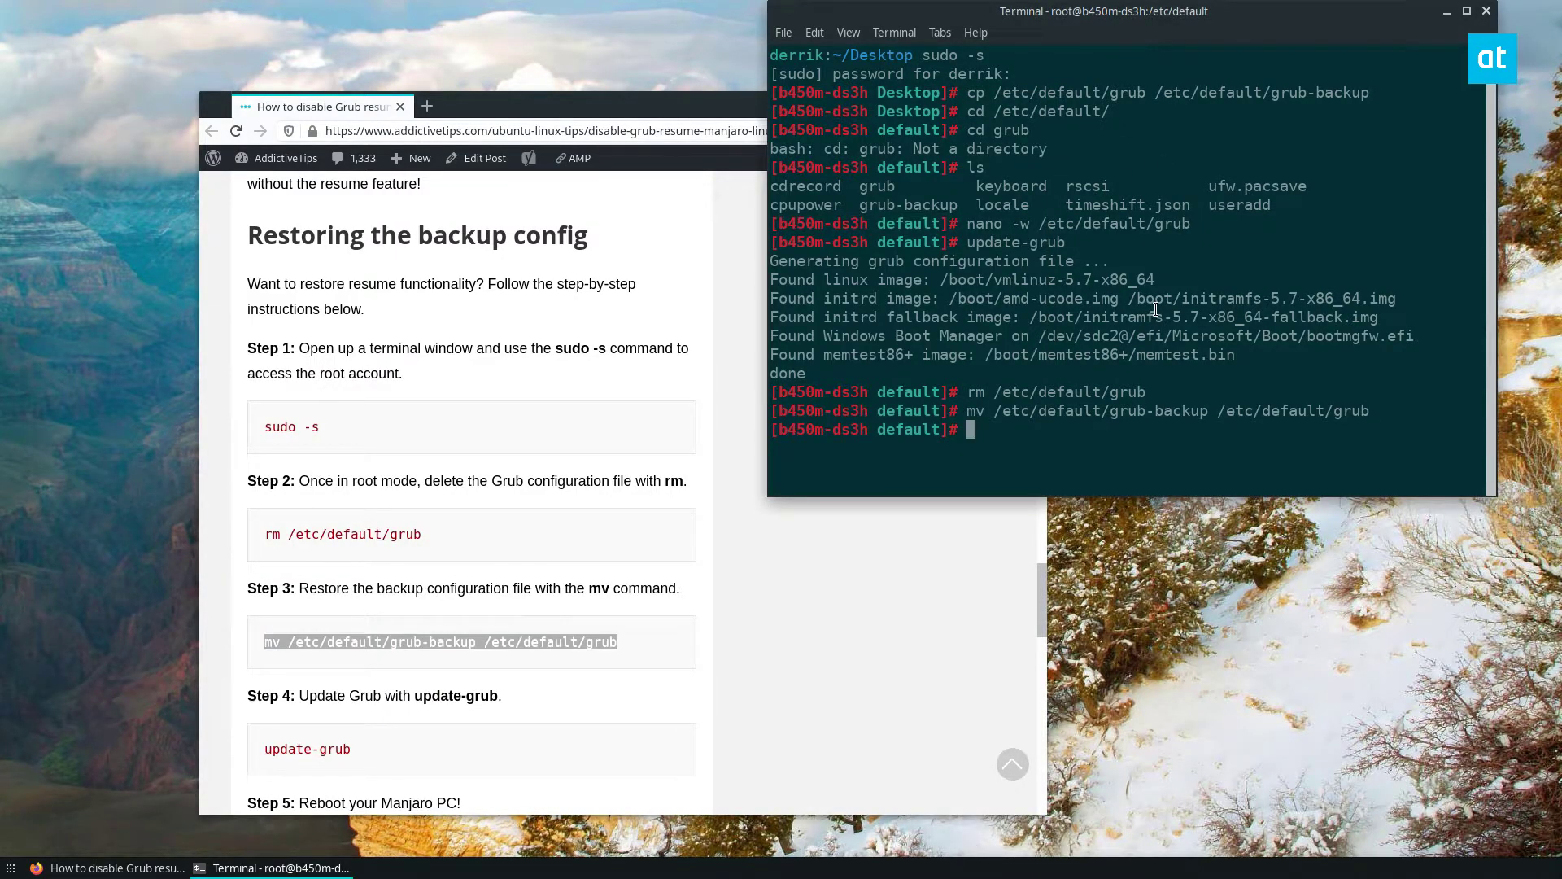
{"action": "type", "text": "ls"}
{"action": "key", "text": "Return"}
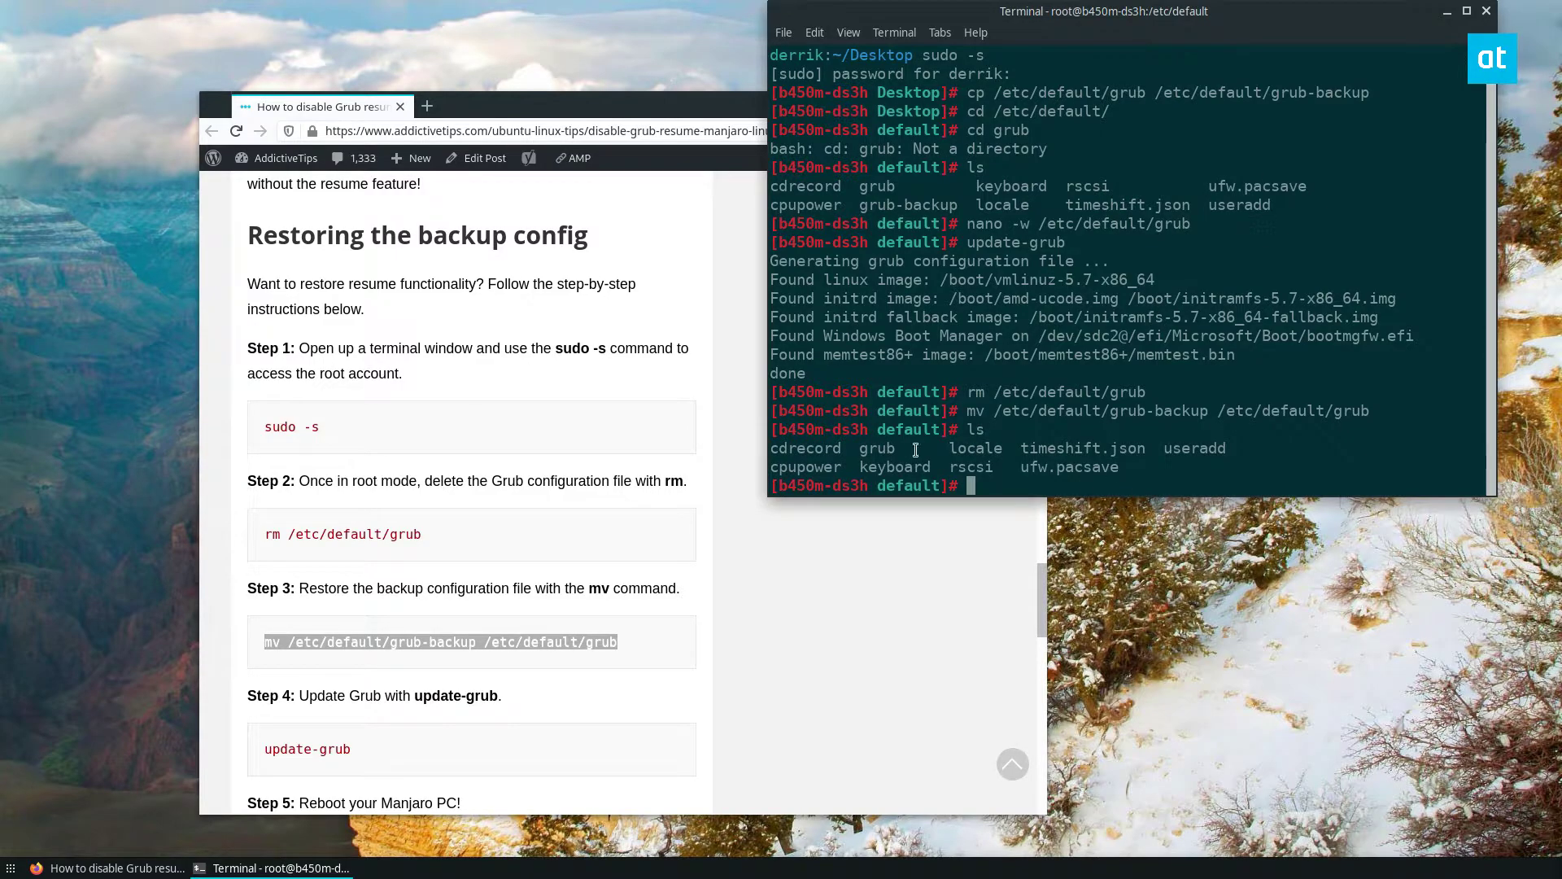
{"action": "type", "text": "cat g"}
{"action": "type", "text": "rub"}
{"action": "key", "text": "Return"}
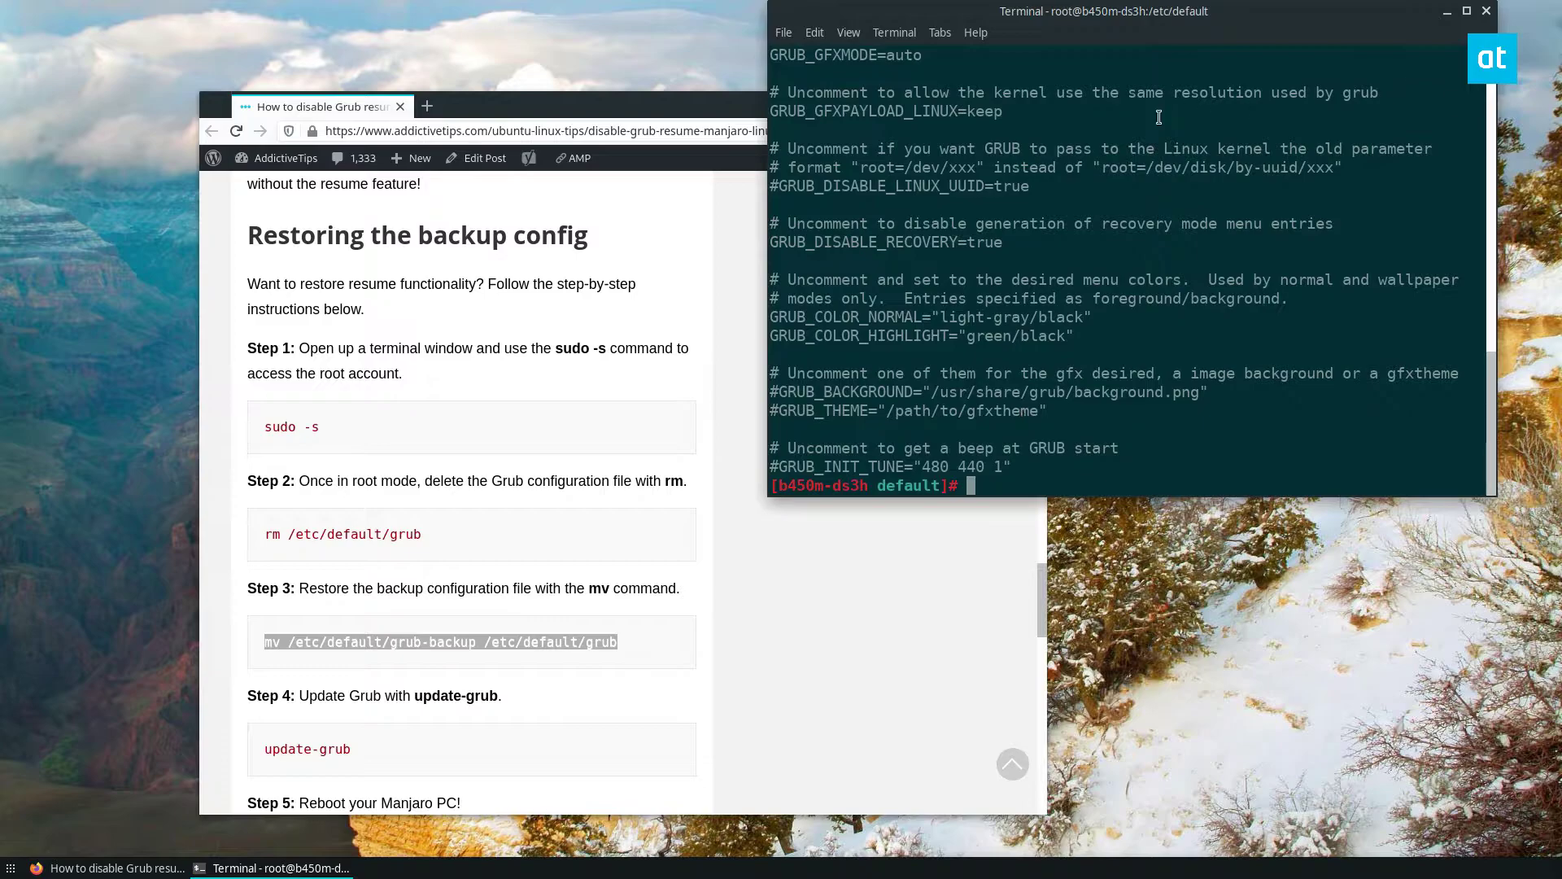
{"action": "scroll", "coordinate": [1026, 367], "scroll_direction": "up", "scroll_amount": 5}
{"action": "scroll", "coordinate": [1032, 269], "scroll_direction": "up", "scroll_amount": 5}
{"action": "scroll", "coordinate": [1035, 191], "scroll_direction": "down", "scroll_amount": 3}
{"action": "scroll", "coordinate": [1037, 190], "scroll_direction": "down", "scroll_amount": 1}
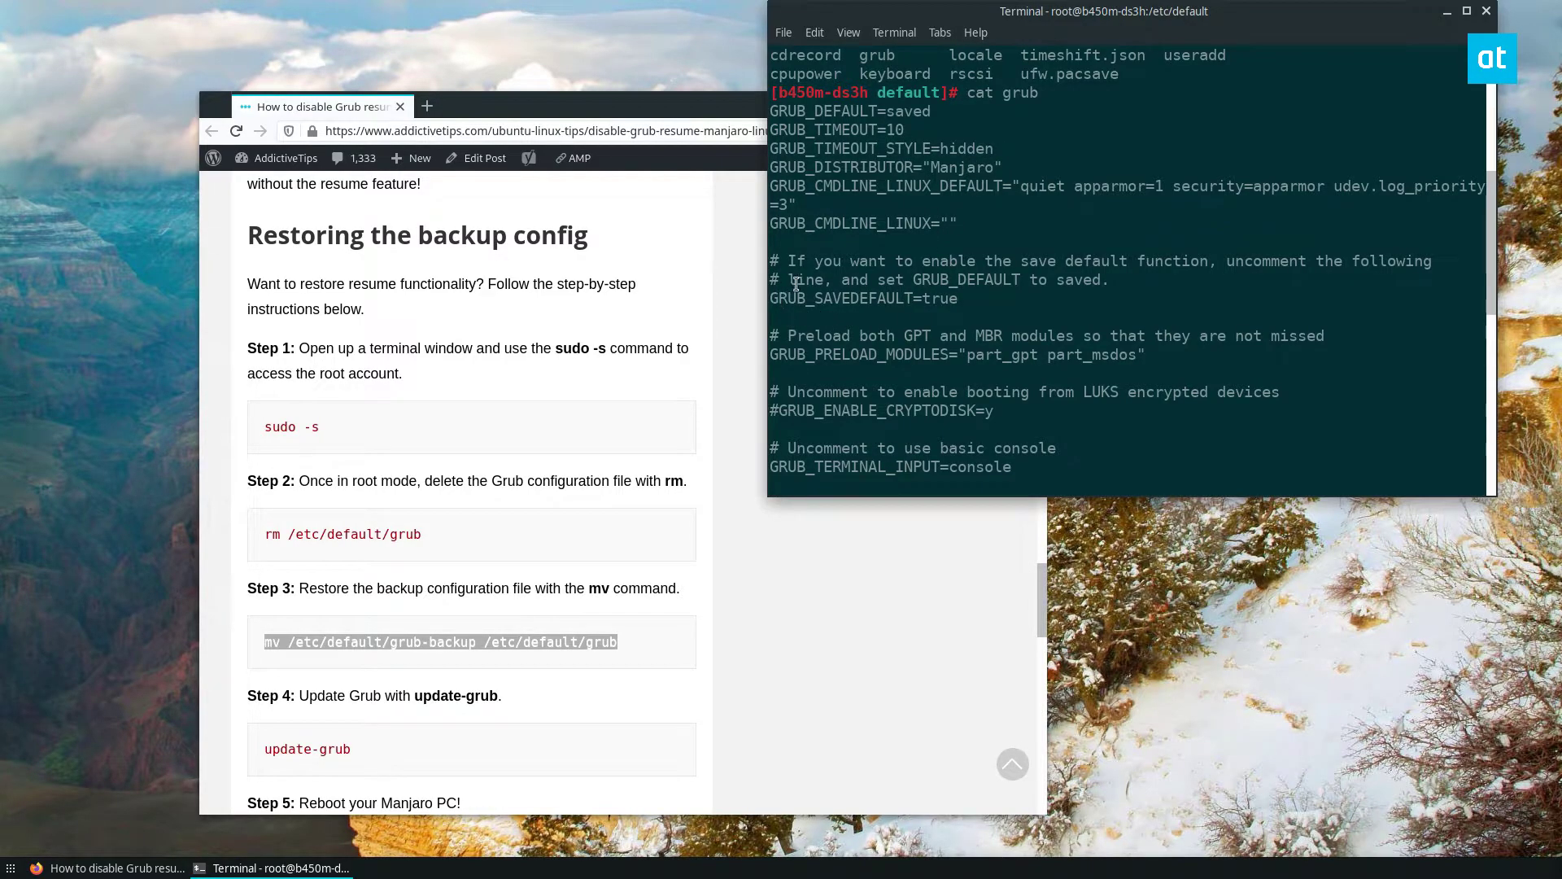
{"action": "scroll", "coordinate": [923, 286], "scroll_direction": "down", "scroll_amount": 10}
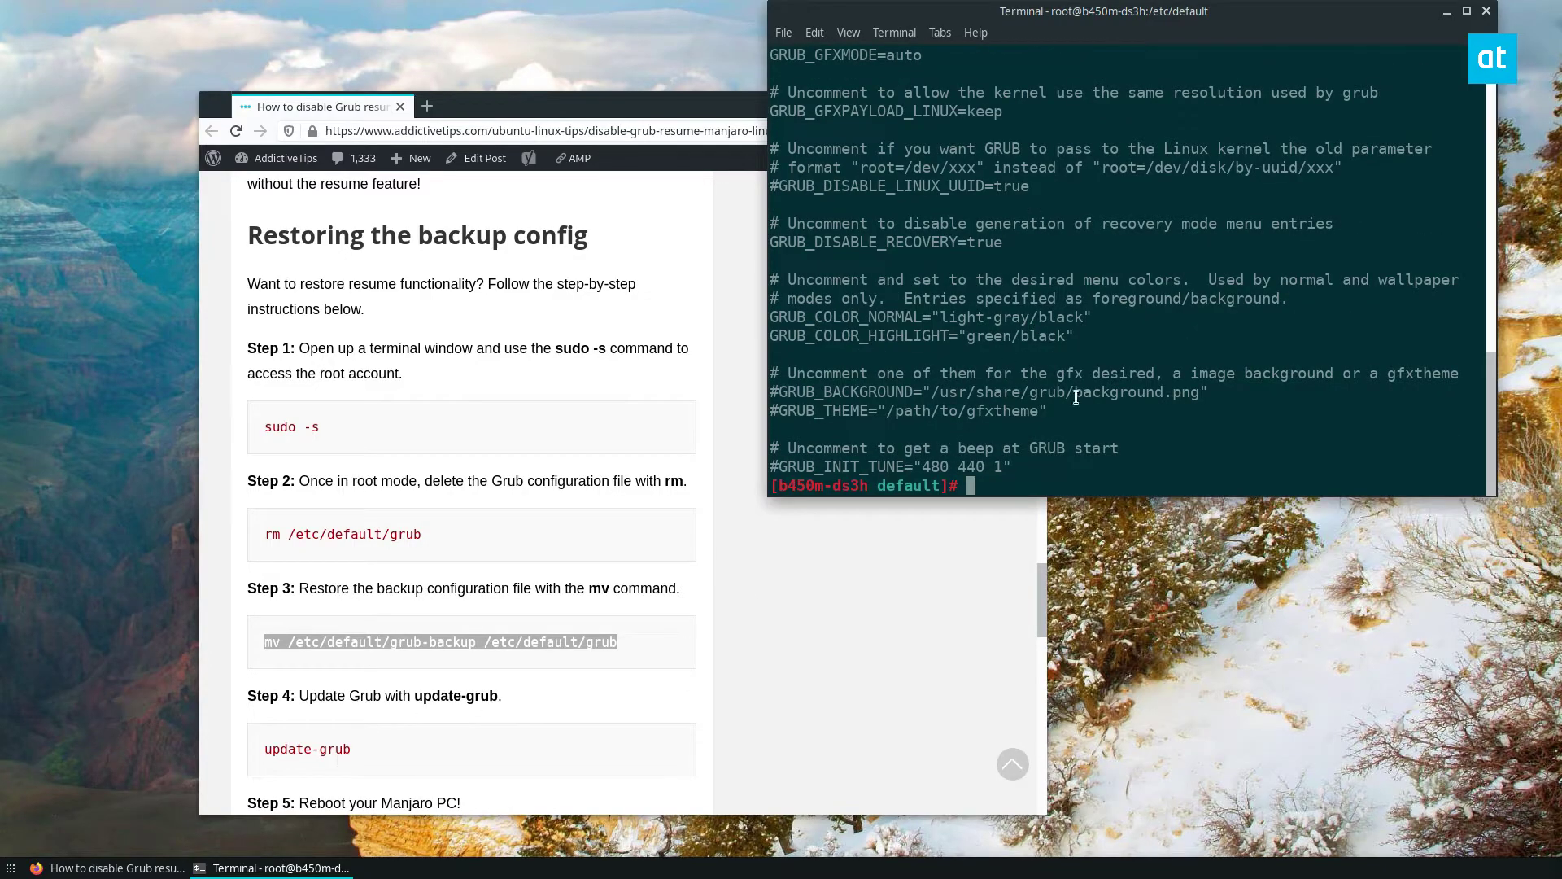
{"action": "type", "text": "update-grub"}
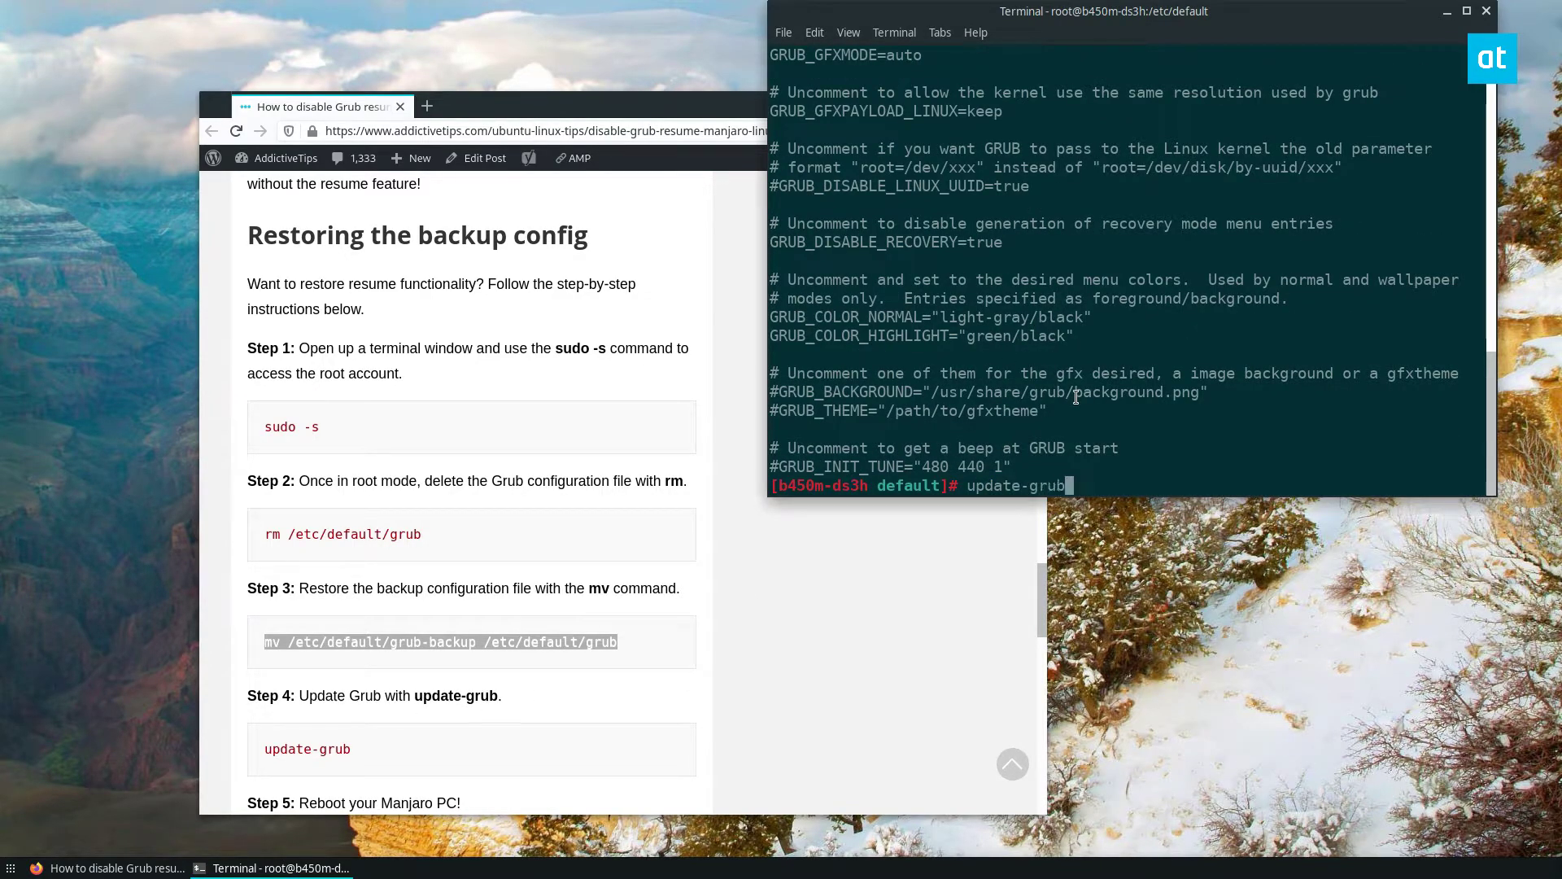
{"action": "key", "text": "Return"}
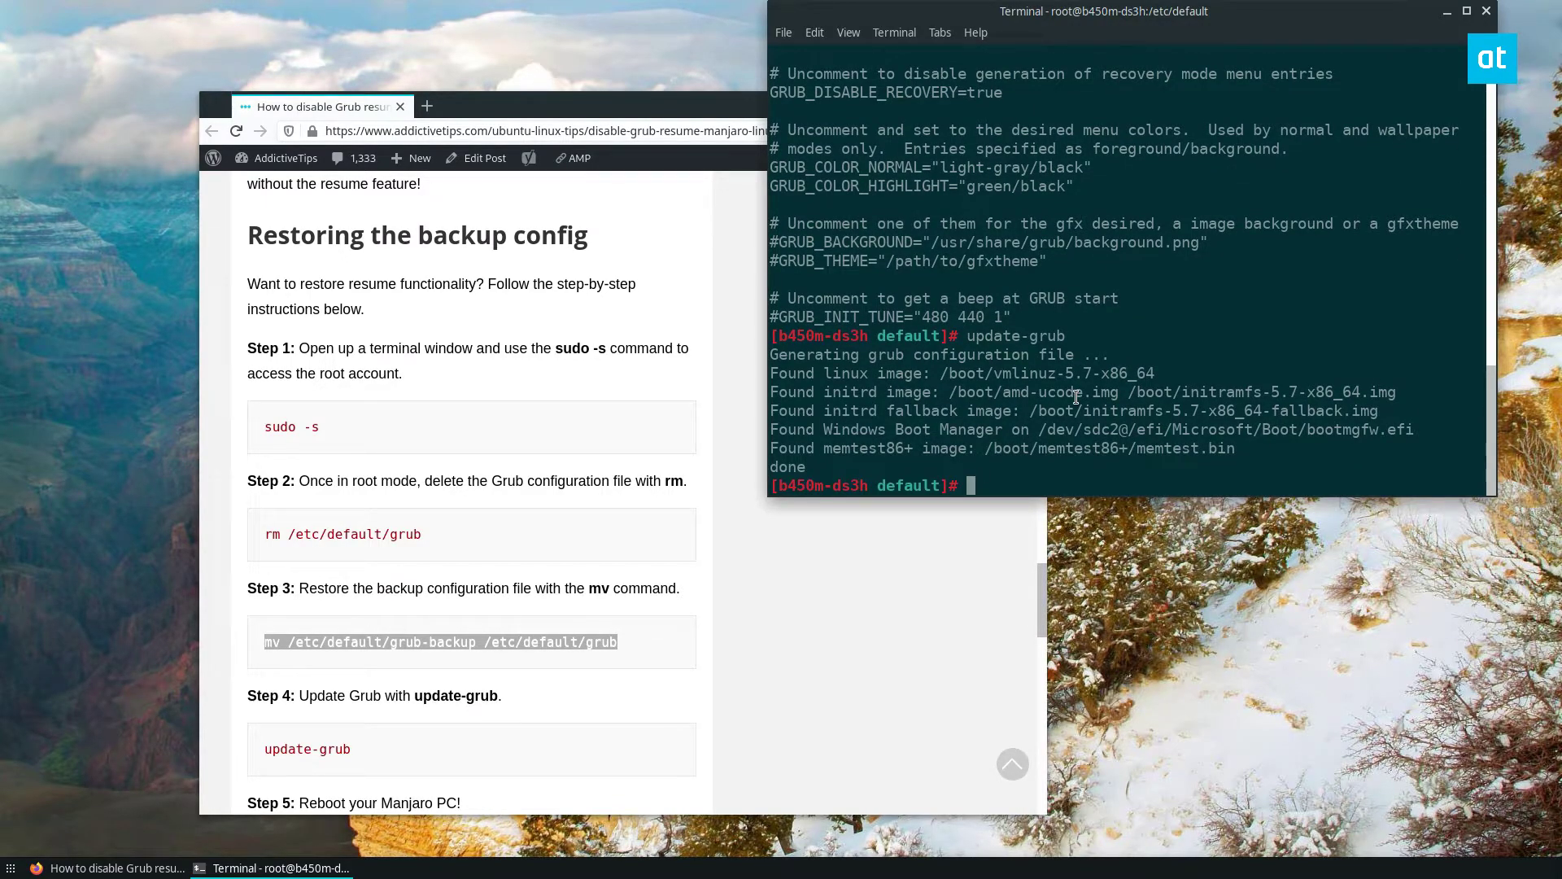
Bring the Firefox article in front of the terminal
{"action": "left_click", "coordinate": [494, 368]}
{"action": "scroll", "coordinate": [493, 369], "scroll_direction": "up", "scroll_amount": 4}
{"action": "scroll", "coordinate": [493, 369], "scroll_direction": "up", "scroll_amount": 5}
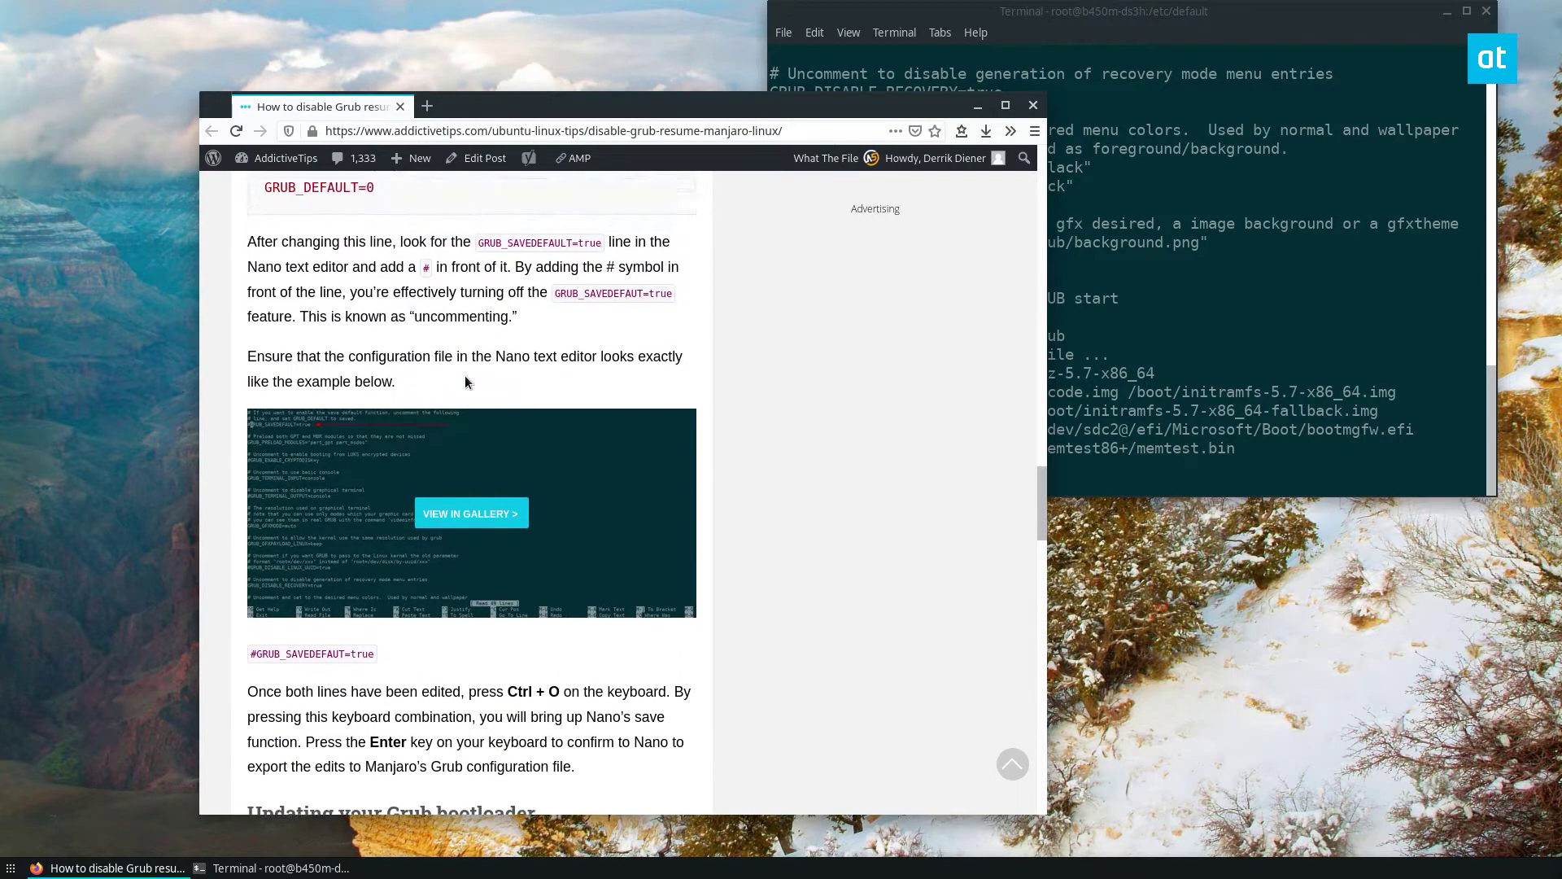
{"action": "scroll", "coordinate": [465, 375], "scroll_direction": "up", "scroll_amount": 5}
{"action": "scroll", "coordinate": [489, 452], "scroll_direction": "up", "scroll_amount": 5}
{"action": "scroll", "coordinate": [517, 488], "scroll_direction": "up", "scroll_amount": 3}
{"action": "scroll", "coordinate": [516, 488], "scroll_direction": "up", "scroll_amount": 4}
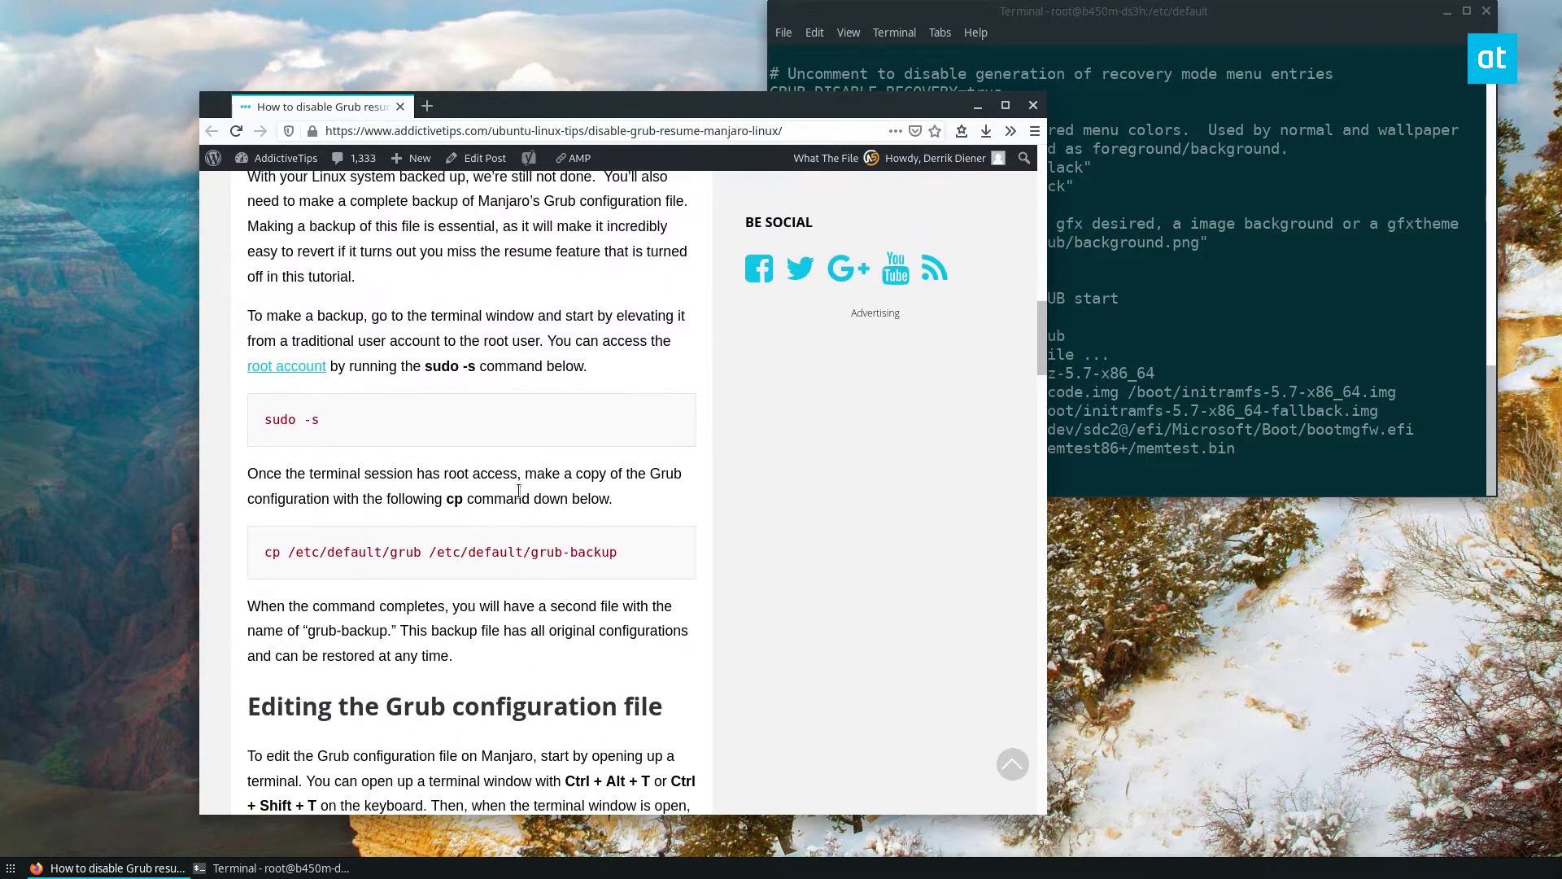
{"action": "scroll", "coordinate": [519, 488], "scroll_direction": "up", "scroll_amount": 4}
{"action": "scroll", "coordinate": [521, 488], "scroll_direction": "up", "scroll_amount": 1}
{"action": "scroll", "coordinate": [523, 488], "scroll_direction": "down", "scroll_amount": 1}
{"action": "scroll", "coordinate": [524, 486], "scroll_direction": "down", "scroll_amount": 1}
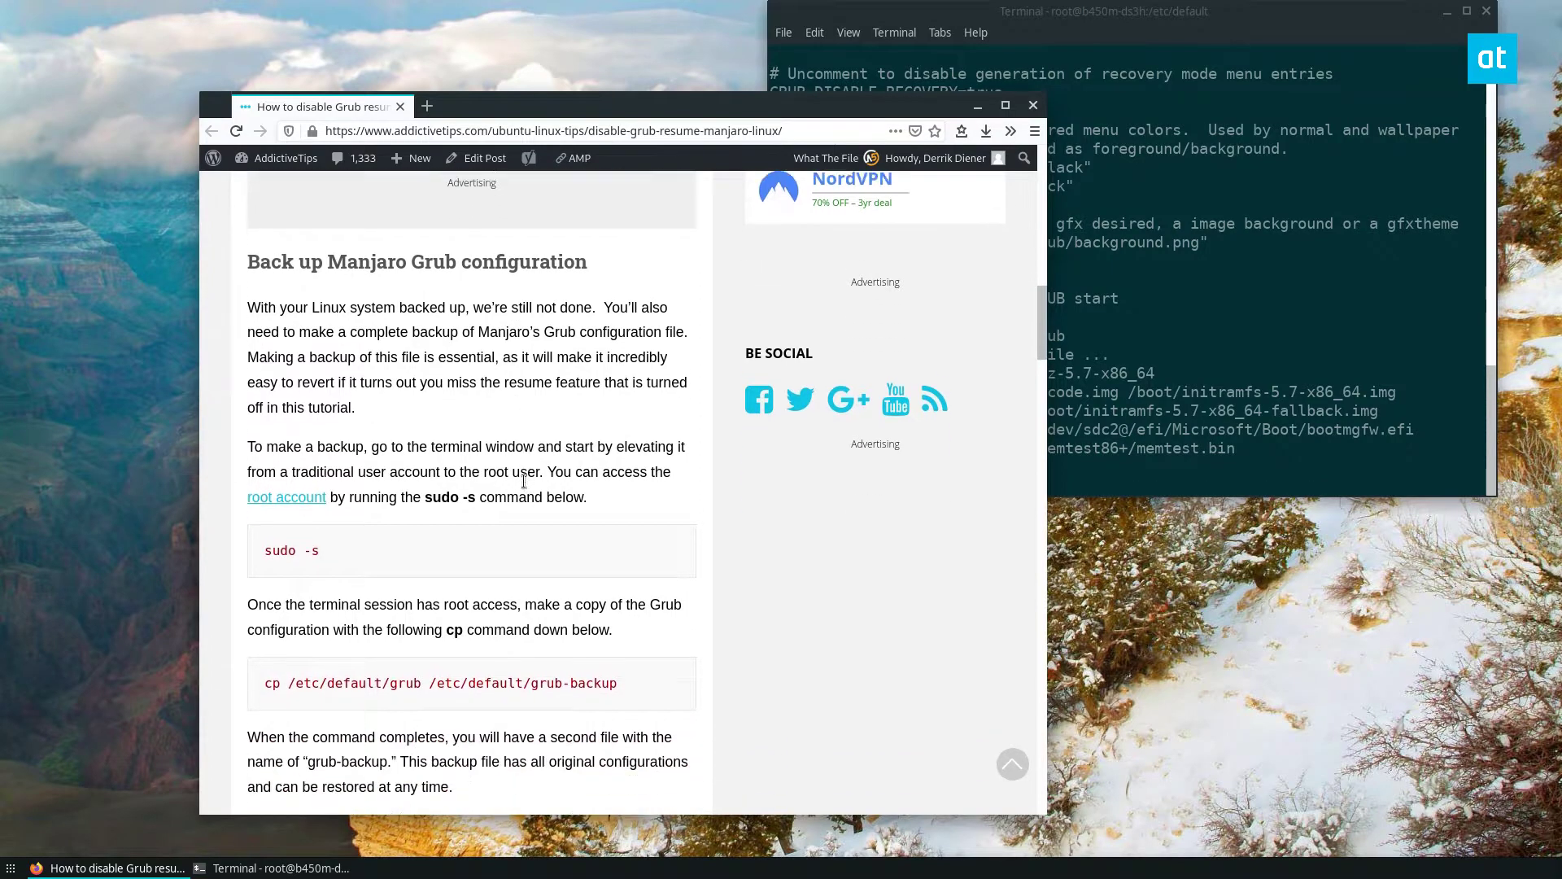